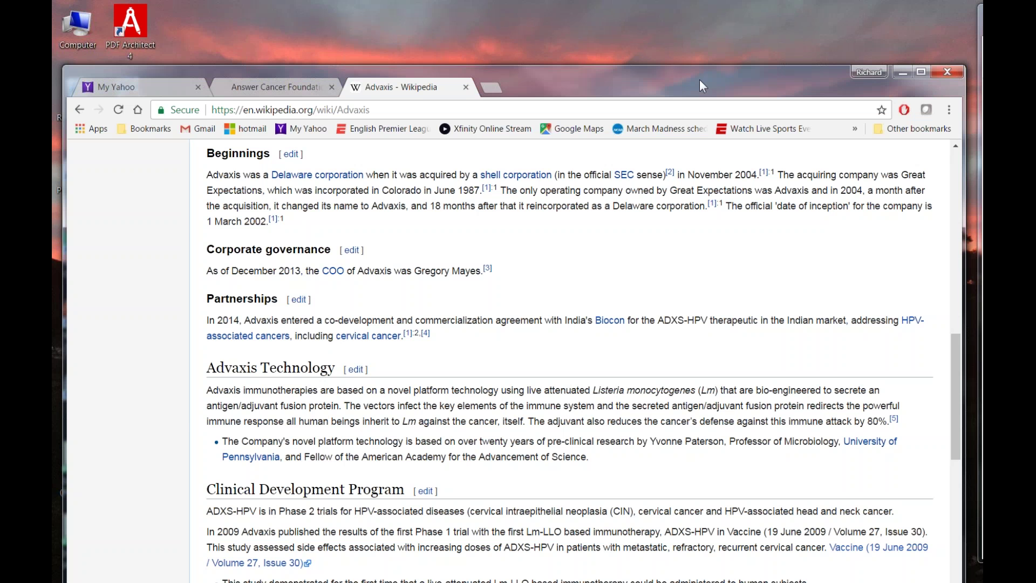
Scroll the Advaxis Wikipedia article down to the Clinical Development and Veterinary Medicine Program sections.
drag(700, 86, 690, 45)
click(863, 13)
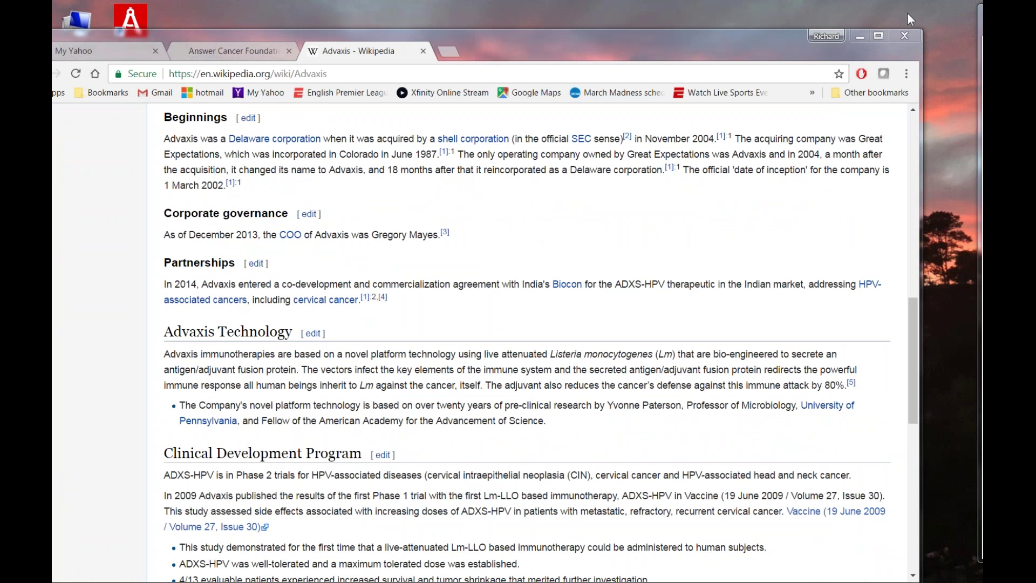
click(824, 32)
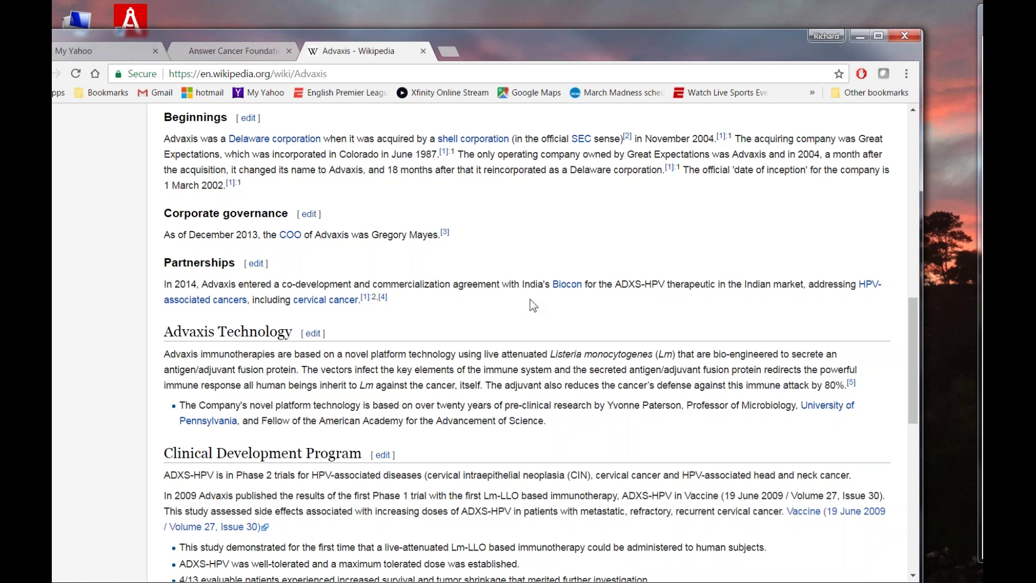
scroll(484, 425, down, 3)
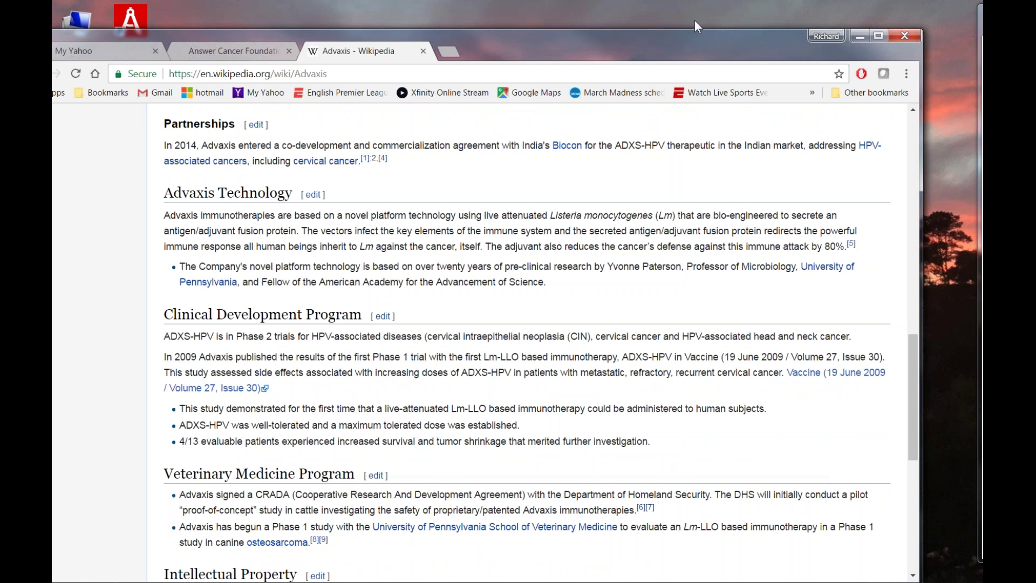
drag(700, 40, 723, 65)
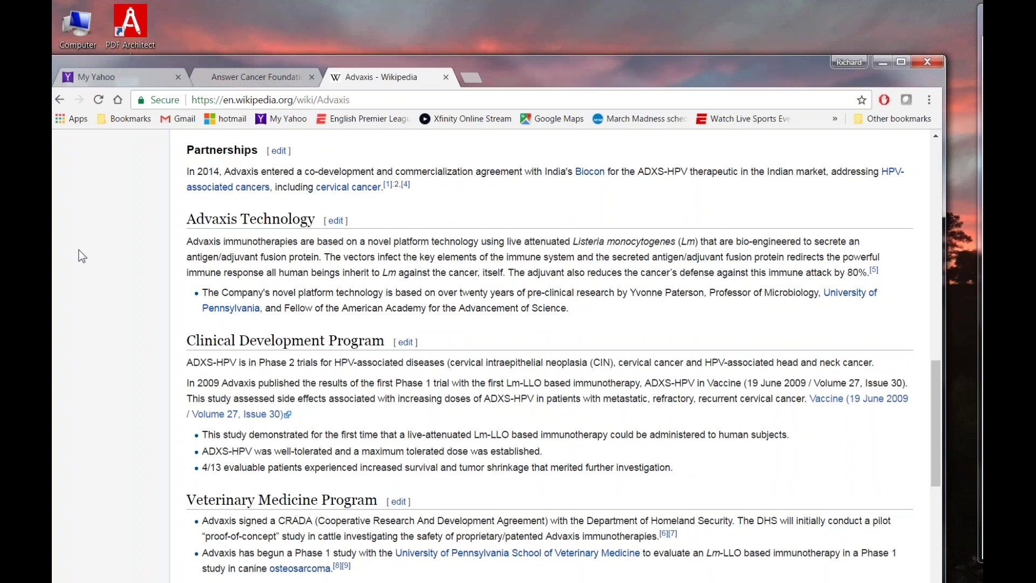
scroll(110, 236, down, 5)
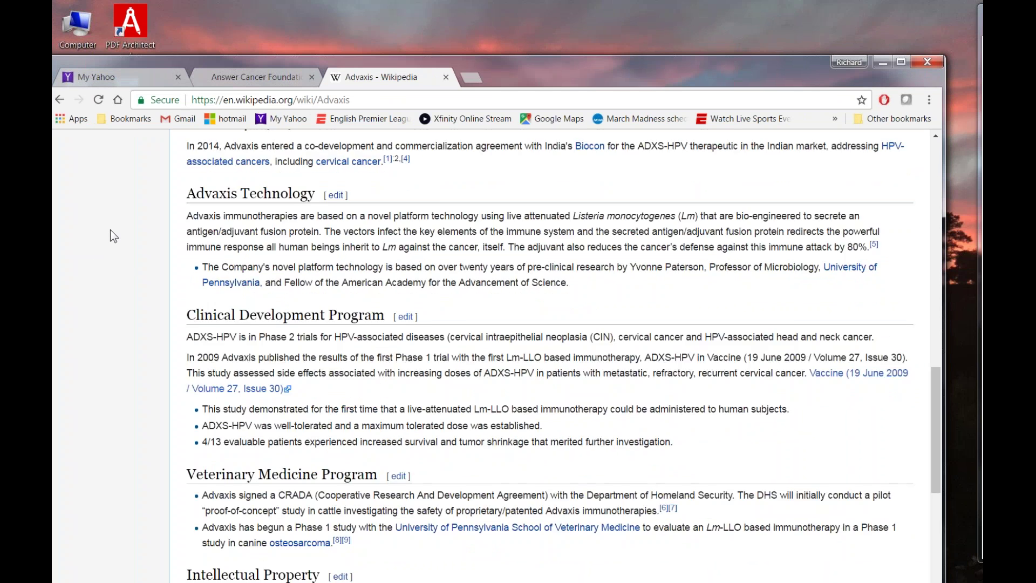
scroll(108, 228, down, 3)
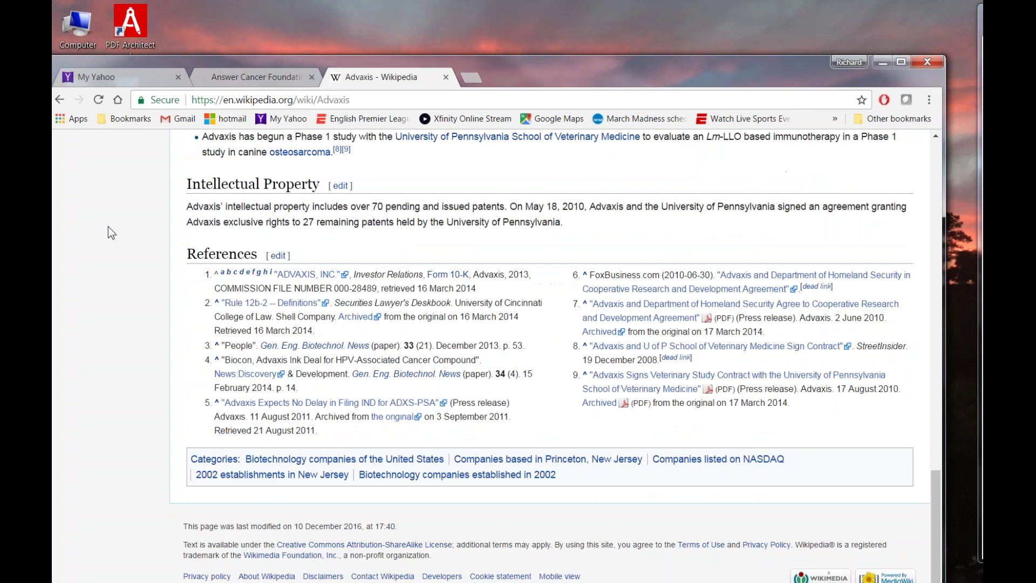
scroll(128, 206, up, 5)
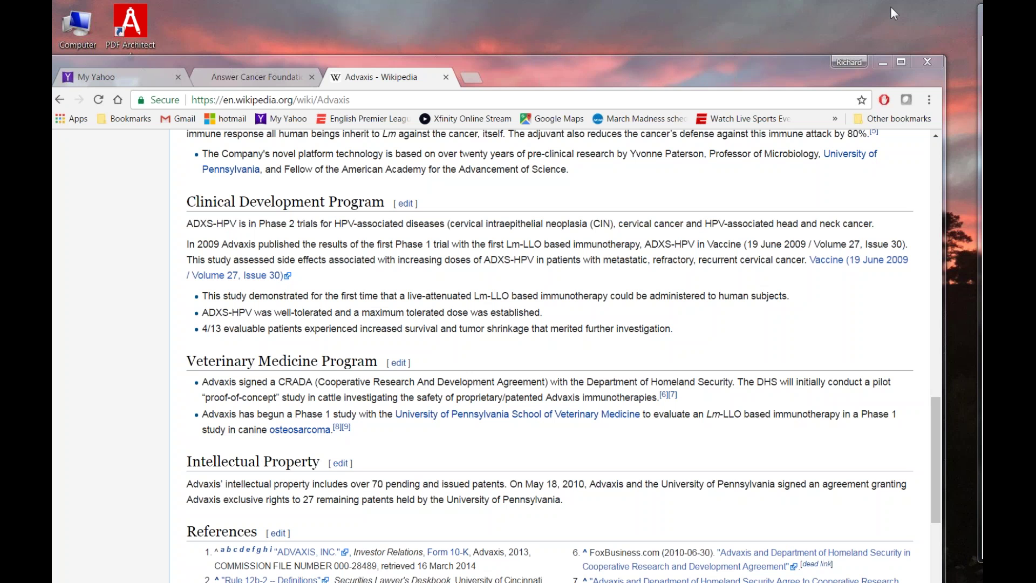
click(889, 245)
Move the Wikipedia and clinical trials windows aside to reveal the Answer Cancer reminder email in Gmail.
key(super+d)
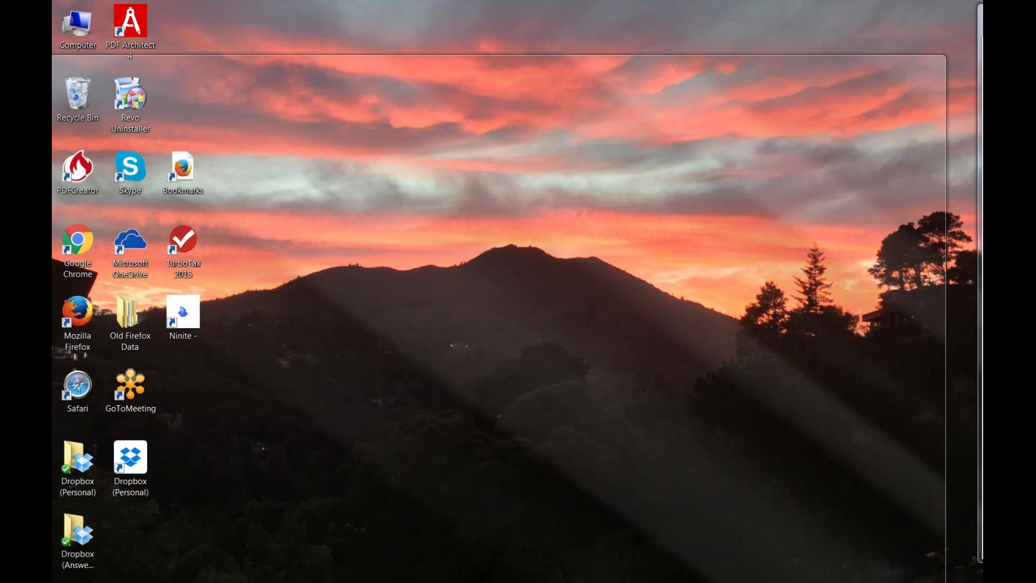
key(super+d)
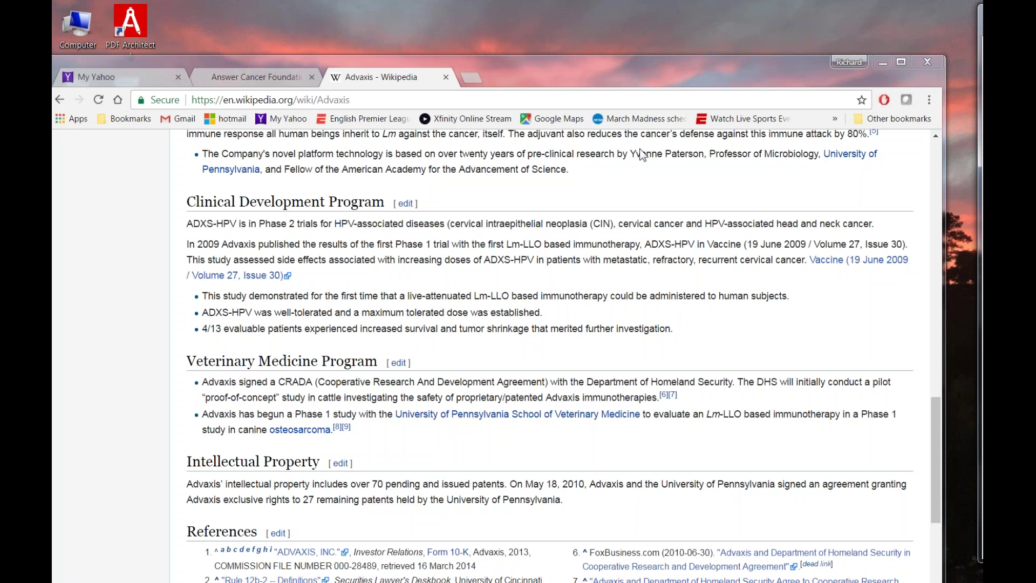
click(642, 63)
drag(984, 37, 506, 29)
drag(406, 46, 1015, 44)
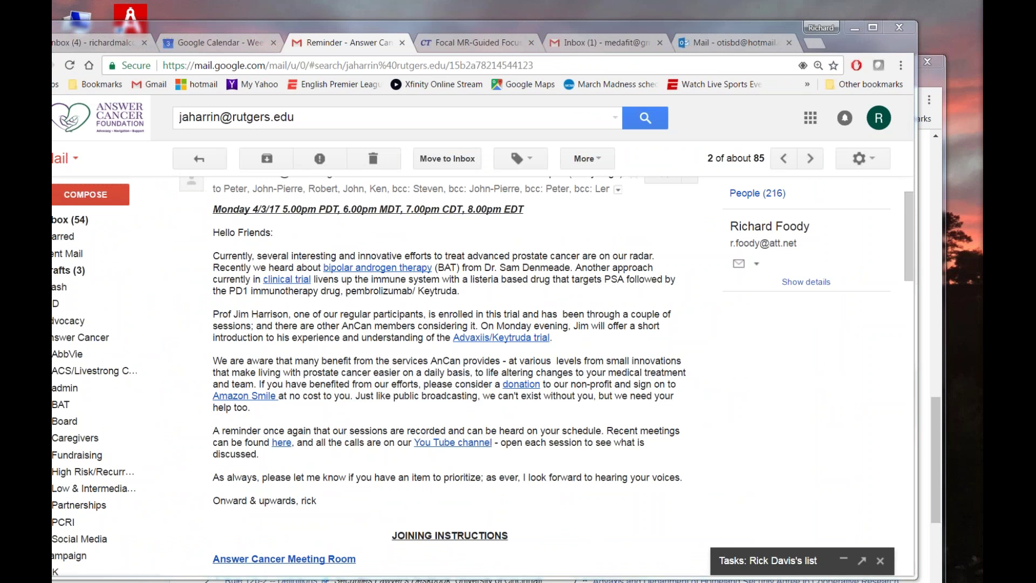
drag(579, 26, 537, 17)
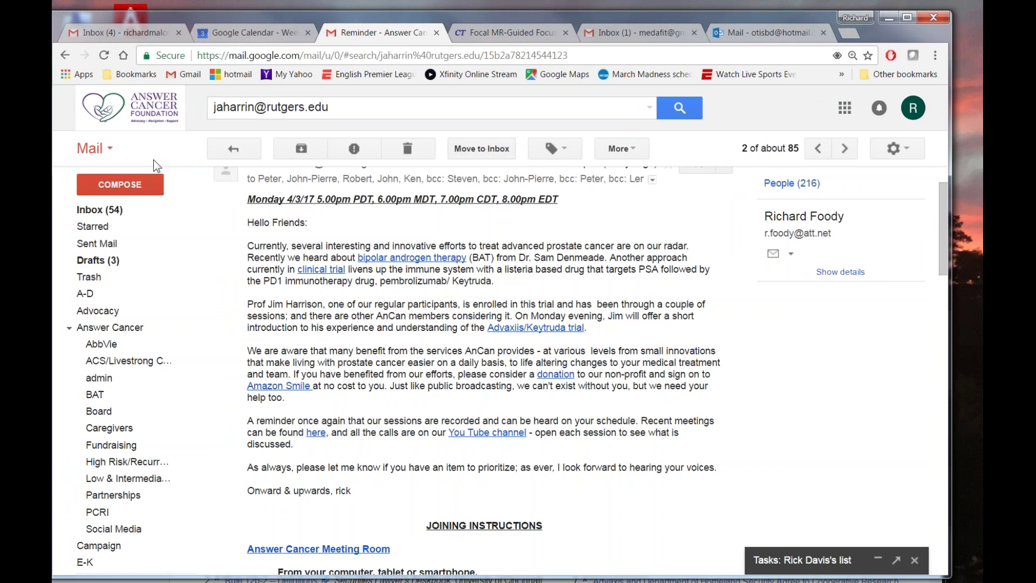
click(112, 154)
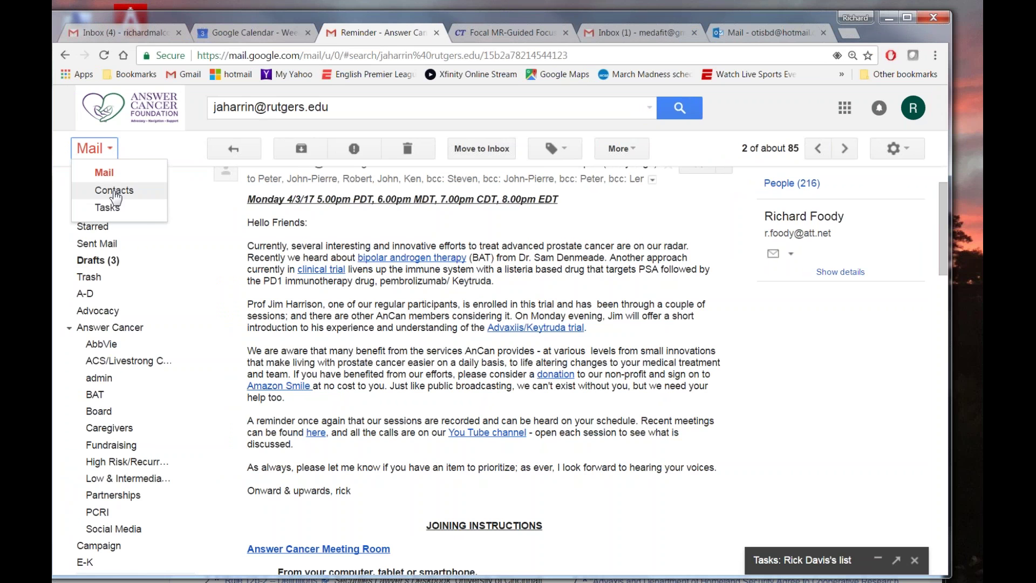
Switch to Contacts on the professor's record and scroll his notes to 'Started Advaxis 2/6/17'.
click(110, 190)
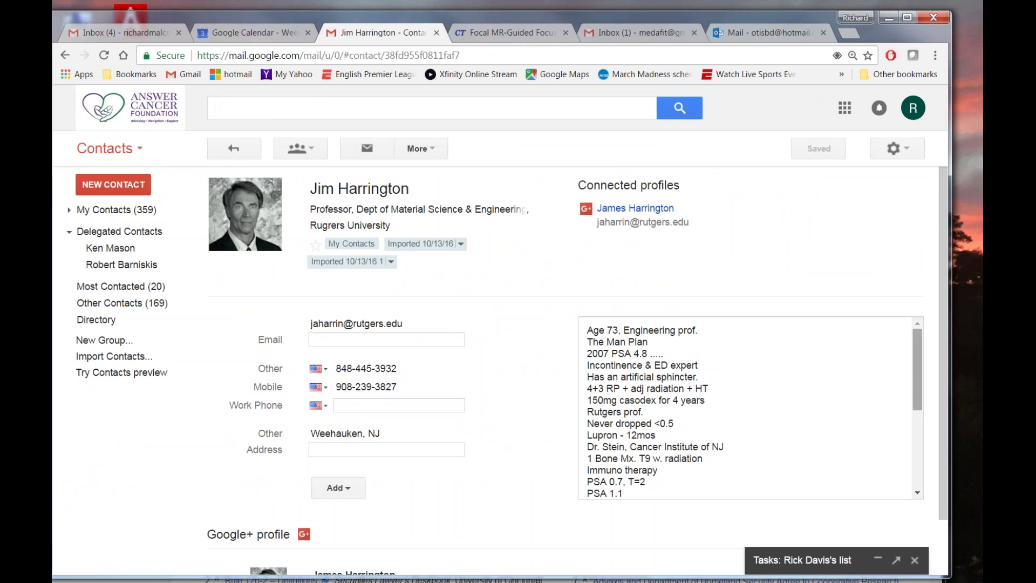
click(916, 432)
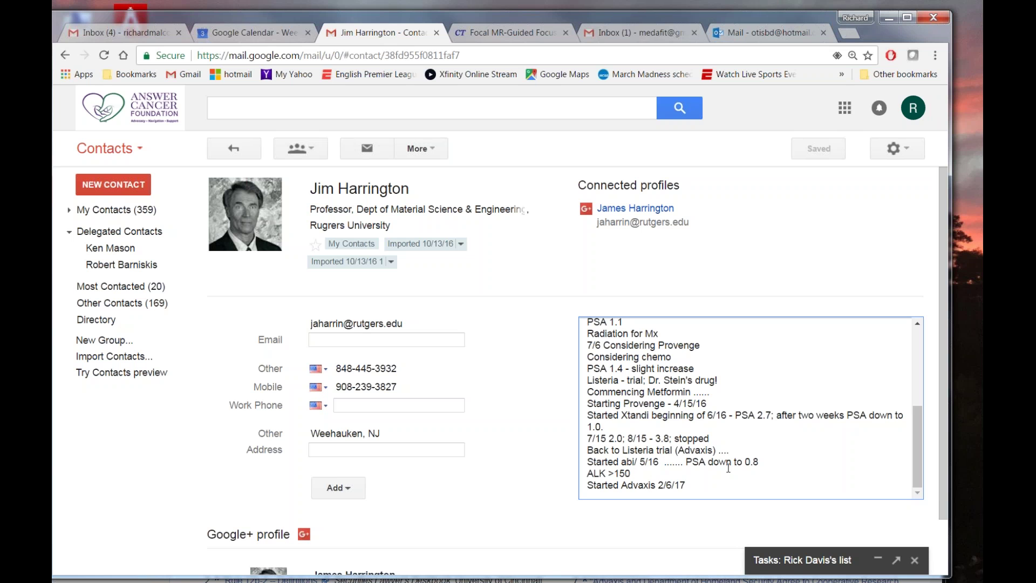
Add a 'PSA 2.4;' reading after the Advaxis start date in the notes.
click(698, 484)
text(1)
text(.4)
key(BackSpace)
key(BackSpace)
key(BackSpace)
text(2,4;)
key(Left)
key(Left)
key(Left)
key(Left)
key(Left)
text(PSA)
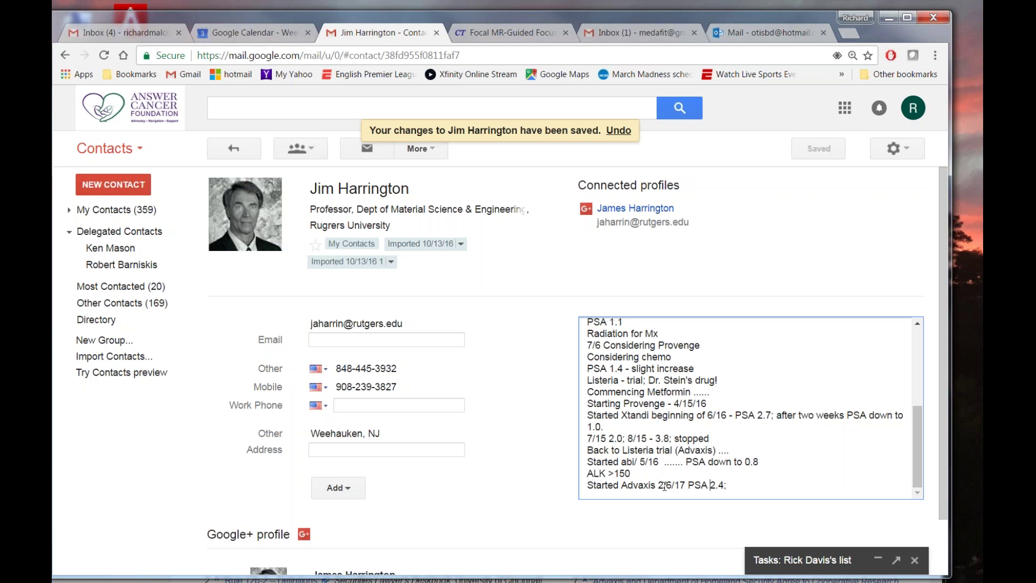
Change the Advaxis start date in the notes from 2/6/17 to 3/10/17.
click(664, 485)
key(BackSpace)
text(3)
click(674, 485)
key(BackSpace)
key(BackSpace)
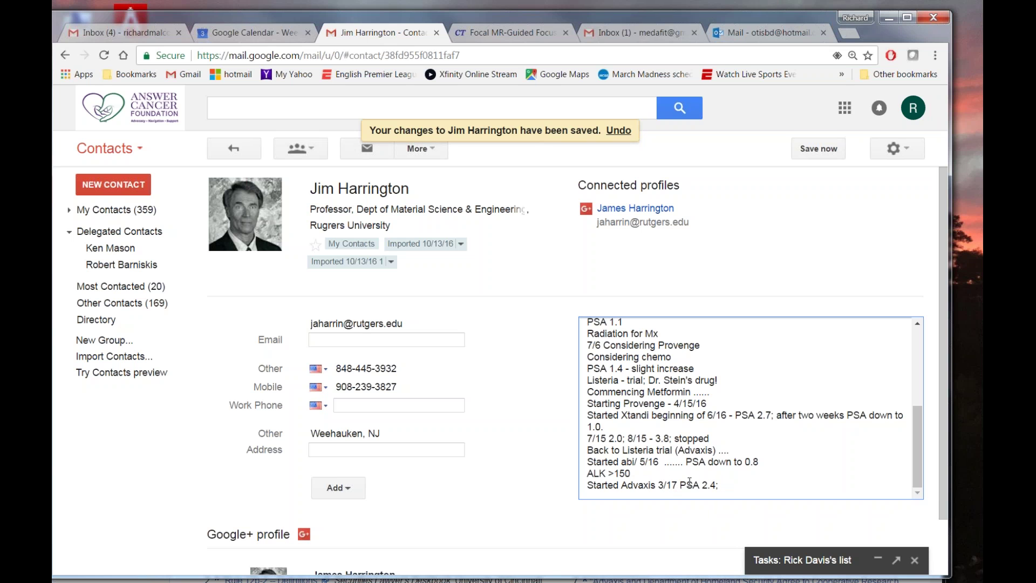
text(10/1)
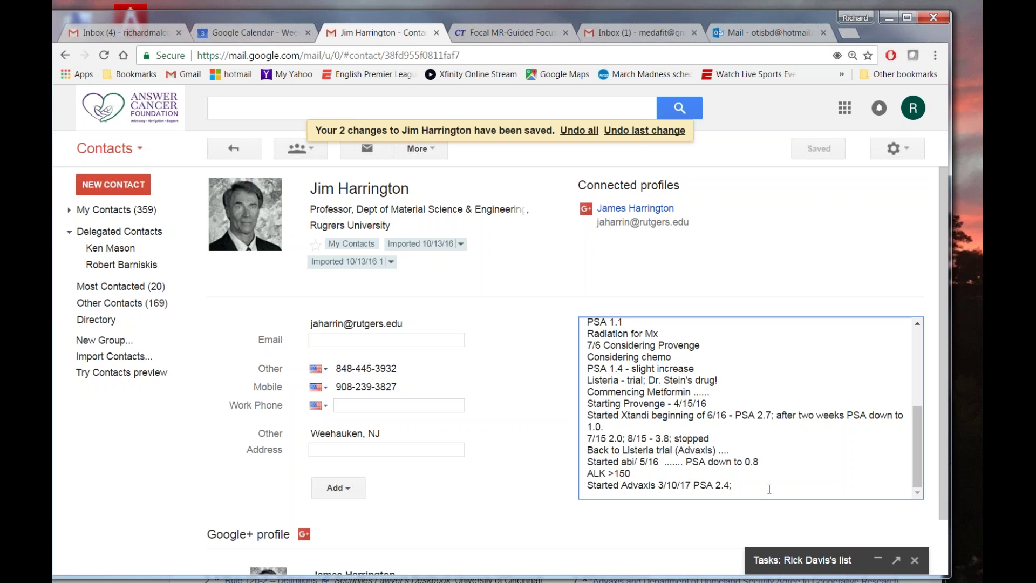
Log a '3/31/17 .... 1.49' PSA reading and add dots after 3/10/17 in the notes.
text(3/31/ 17)
key(BackSpace)
key(BackSpace)
key(BackSpace)
text(17 ....)
click(693, 485)
text(.)
text(..)
text(1.49)
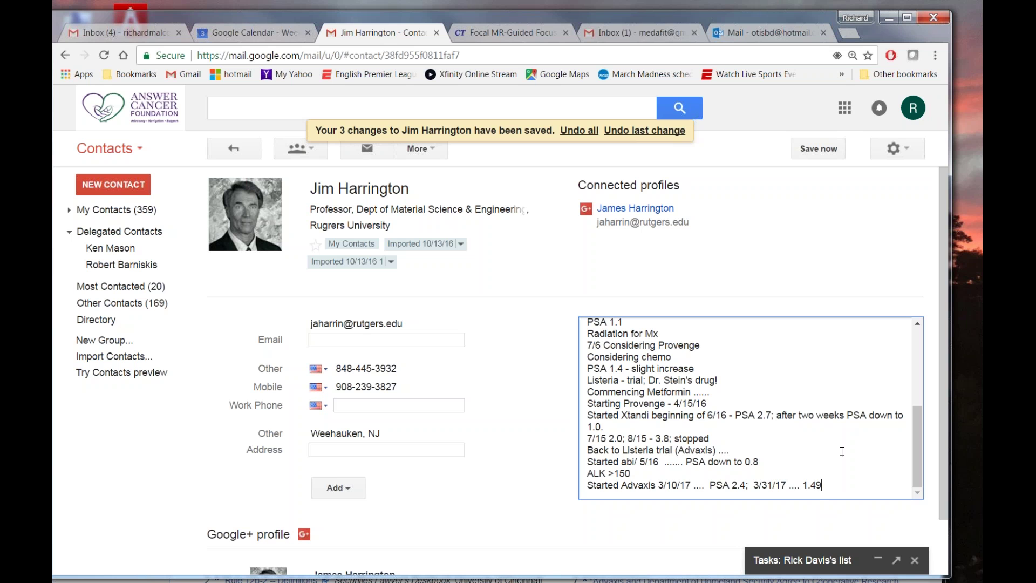
drag(642, 17, 654, 113)
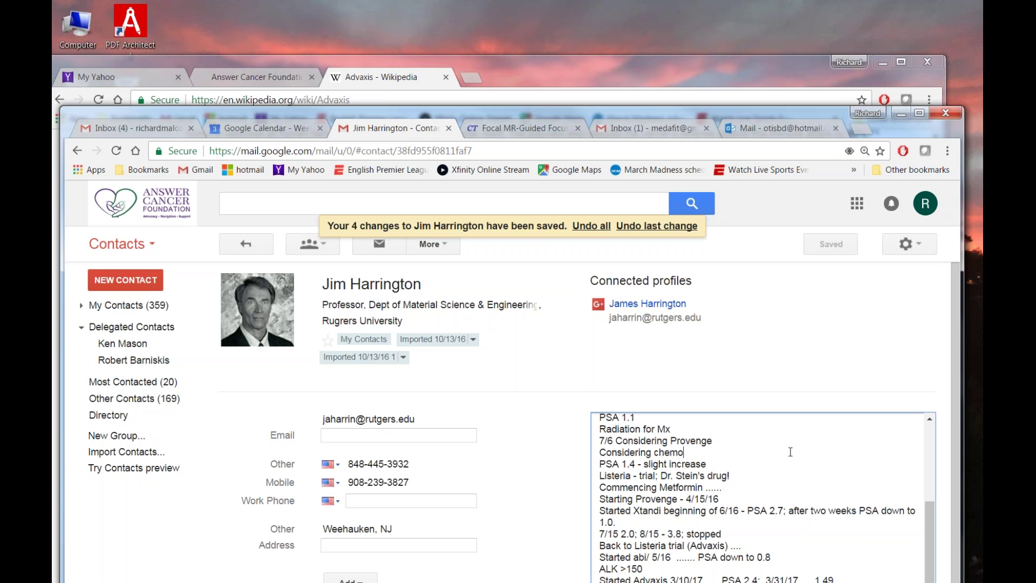
scroll(788, 451, down, 1)
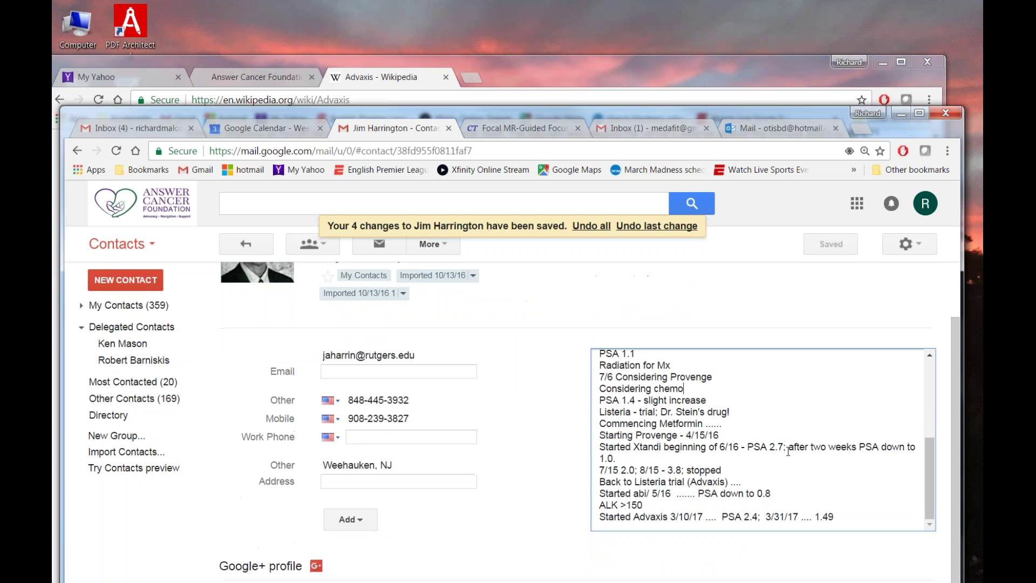
click(425, 20)
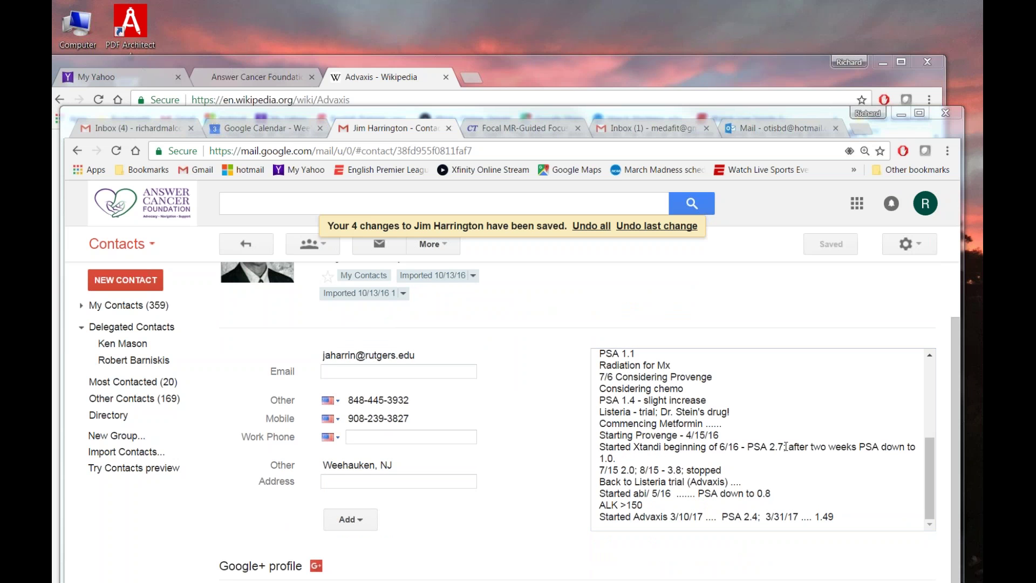
click(848, 519)
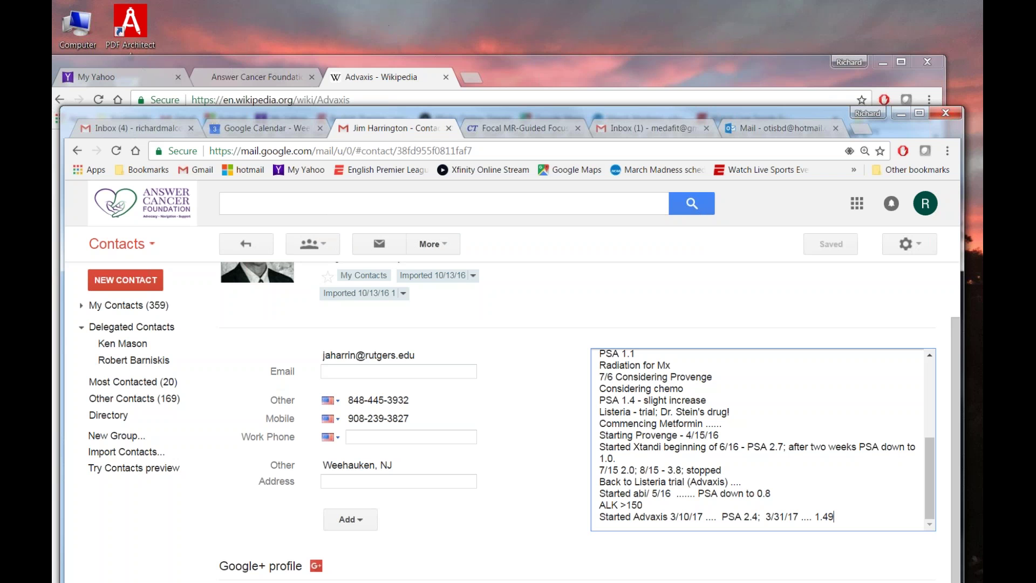
click(409, 10)
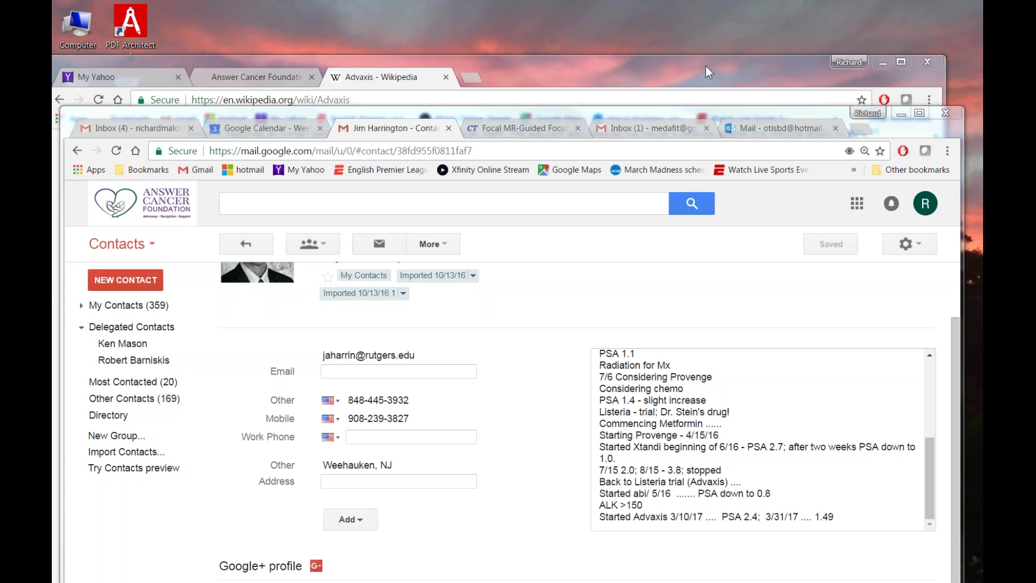
Move the Gmail inbox tab into the Wikipedia window and bring the NCT02325557 trial window forward.
drag(652, 126, 675, 80)
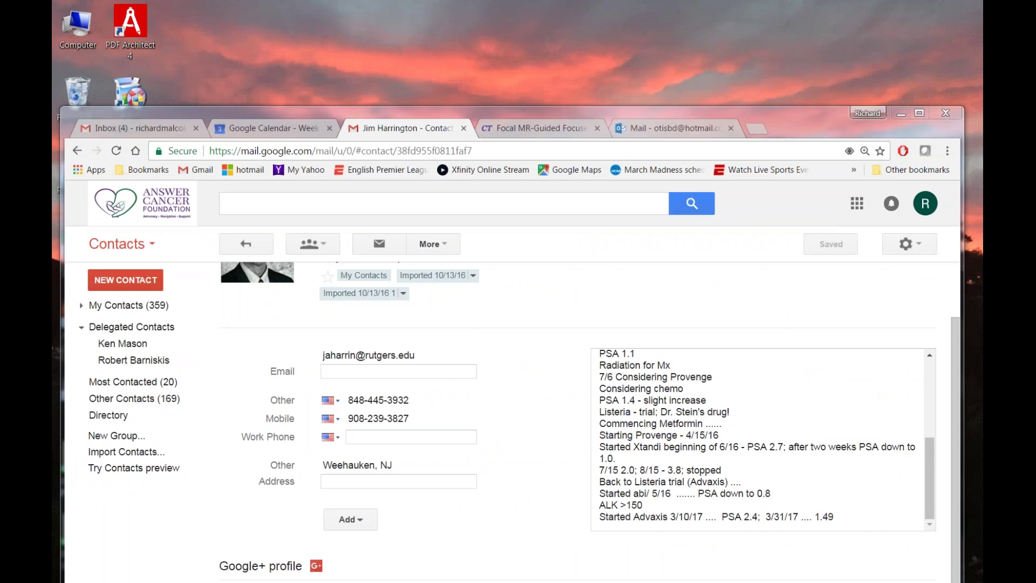
drag(863, 11, 671, 46)
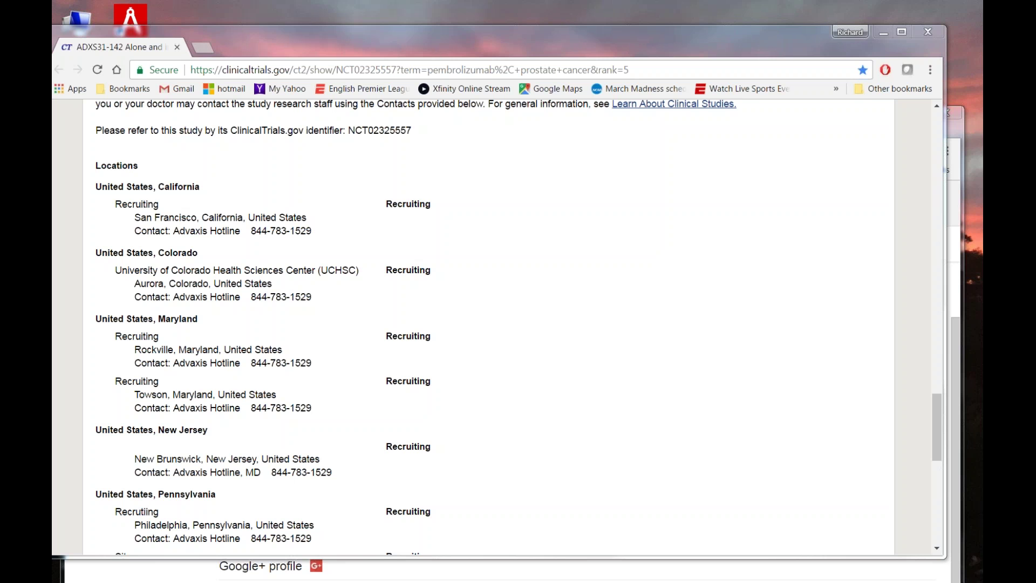
Nudge the trial record window up-left and send the Contacts window away behind it.
drag(698, 44, 679, 34)
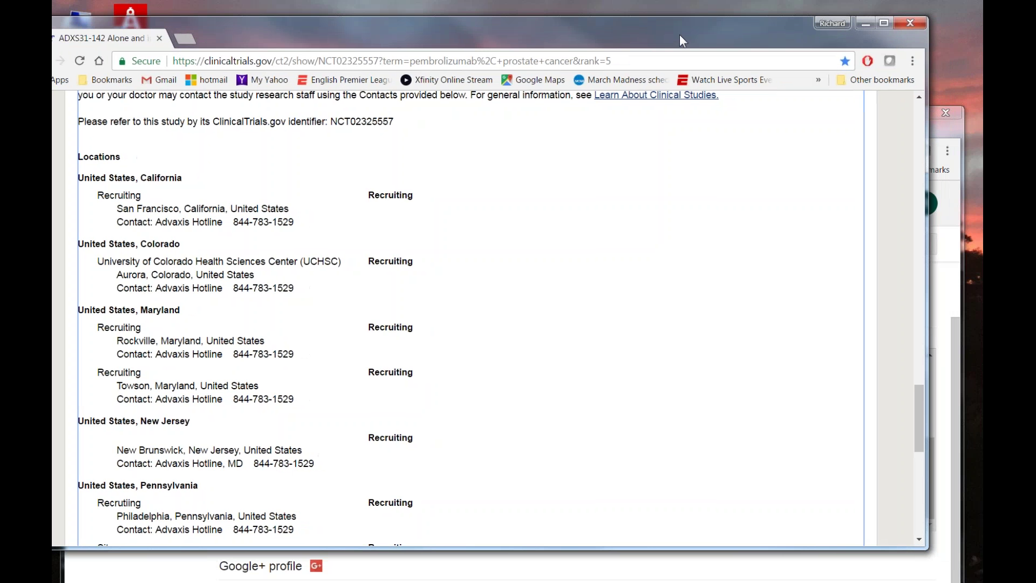
click(946, 128)
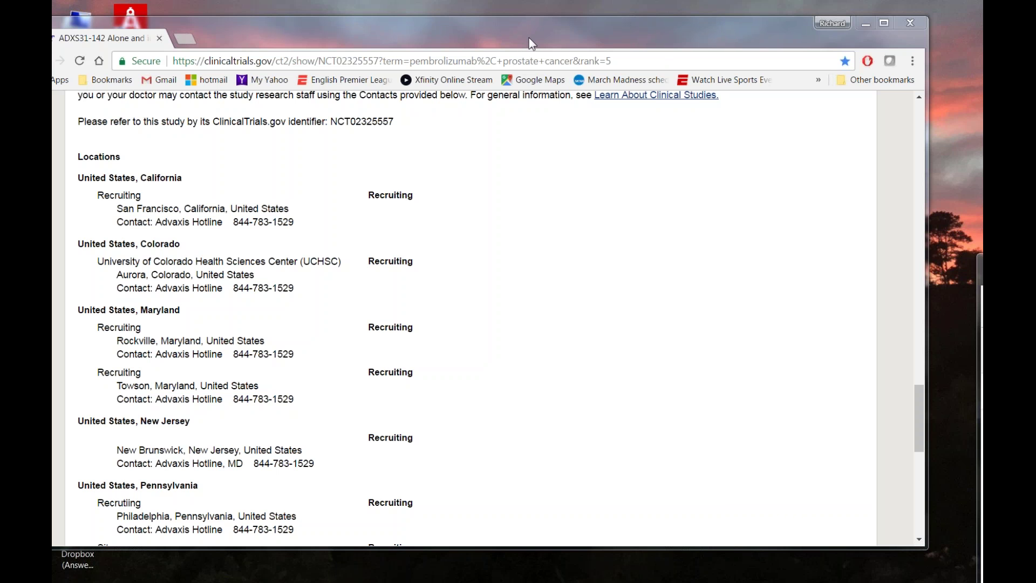
Scroll the NCT02325557 record through Eligibility and More Information, ending on the Rhode Island site and sponsors.
drag(529, 33, 552, 31)
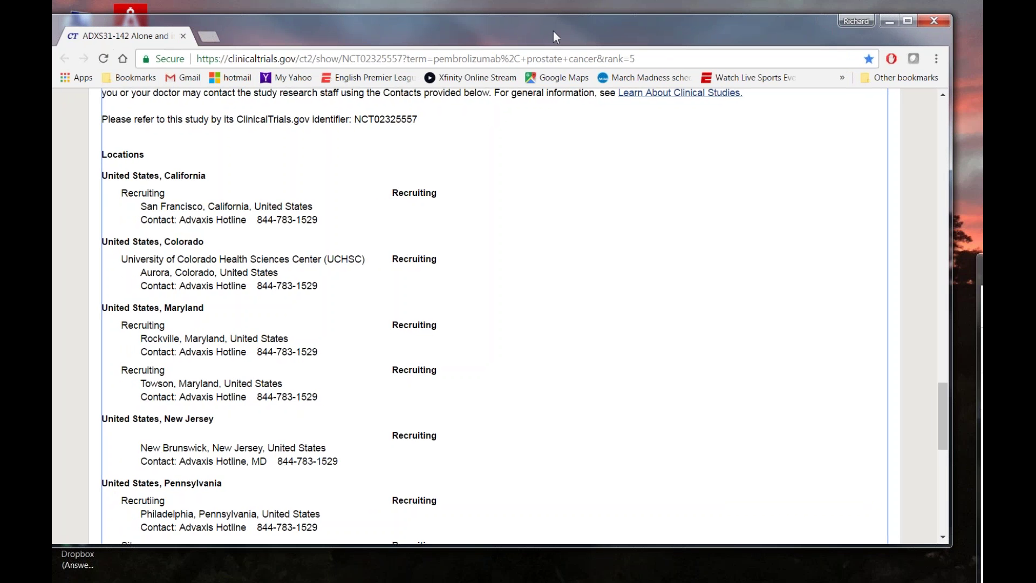
scroll(593, 269, up, 7)
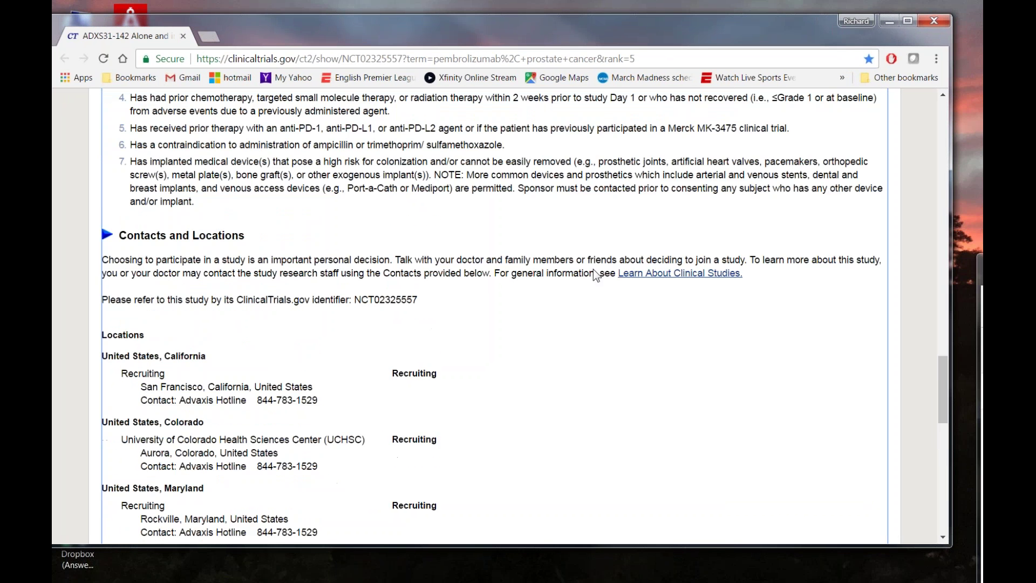
scroll(593, 269, up, 5)
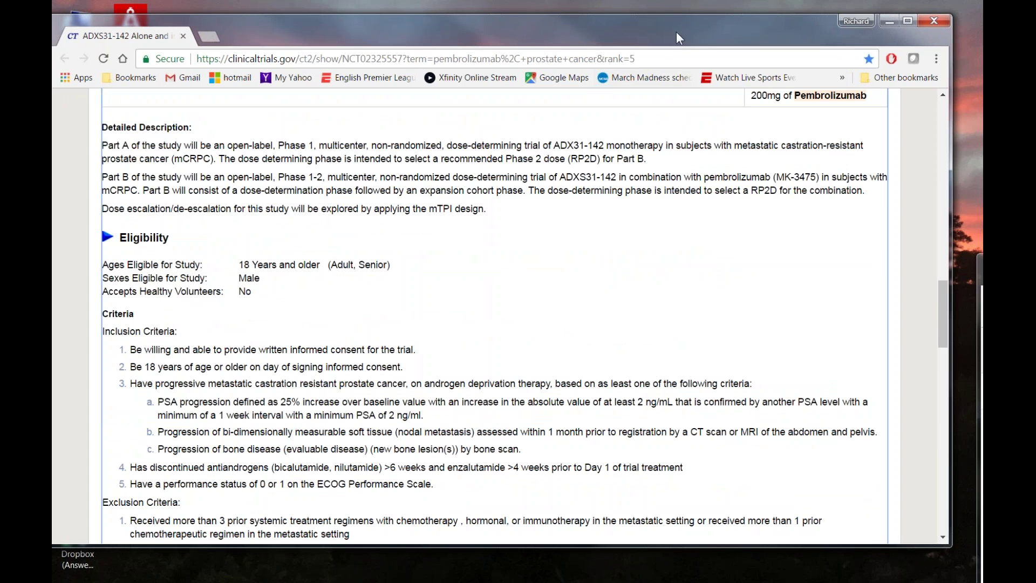
scroll(627, 222, down, 6)
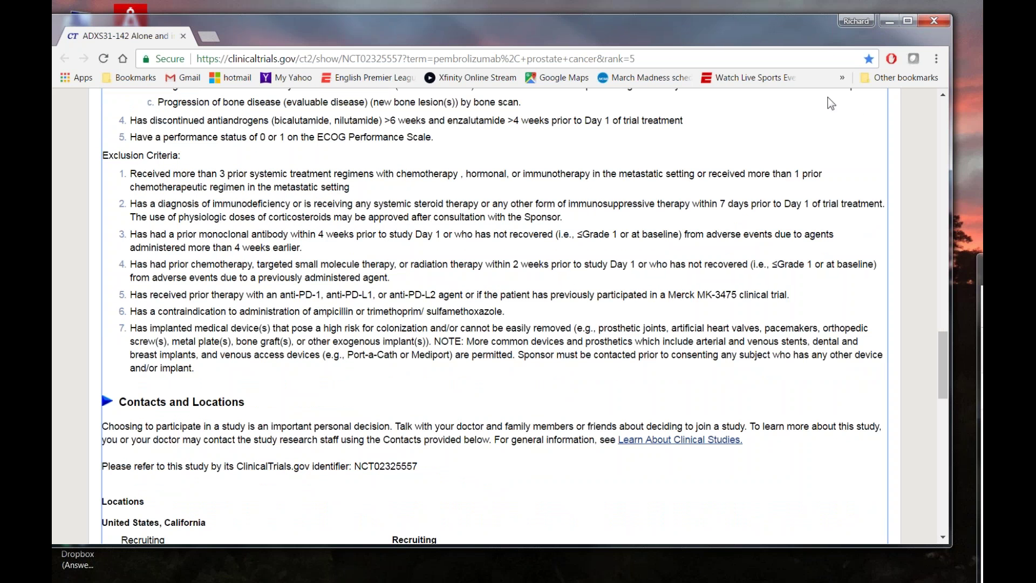
scroll(509, 255, down, 1)
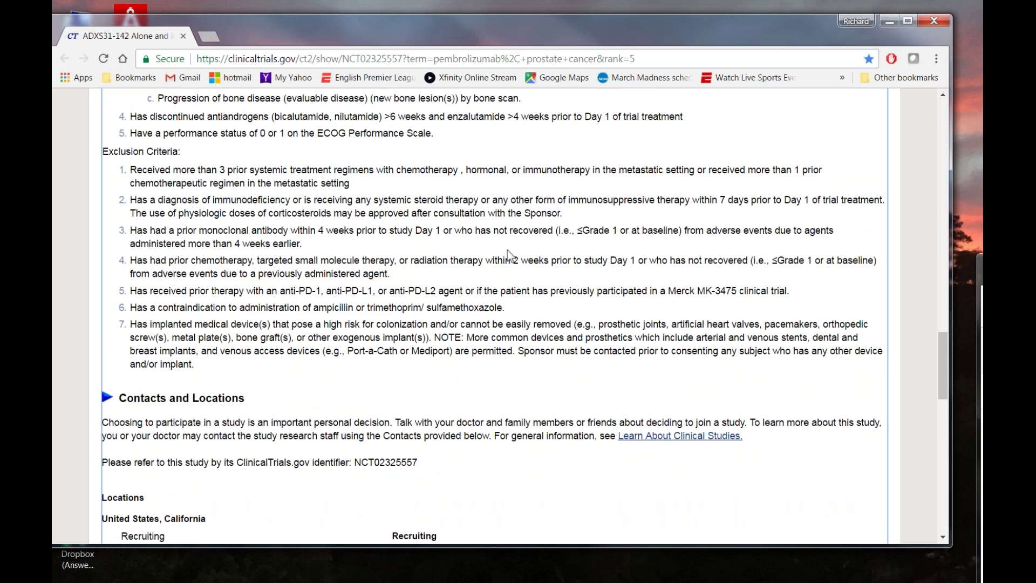
scroll(507, 254, down, 9)
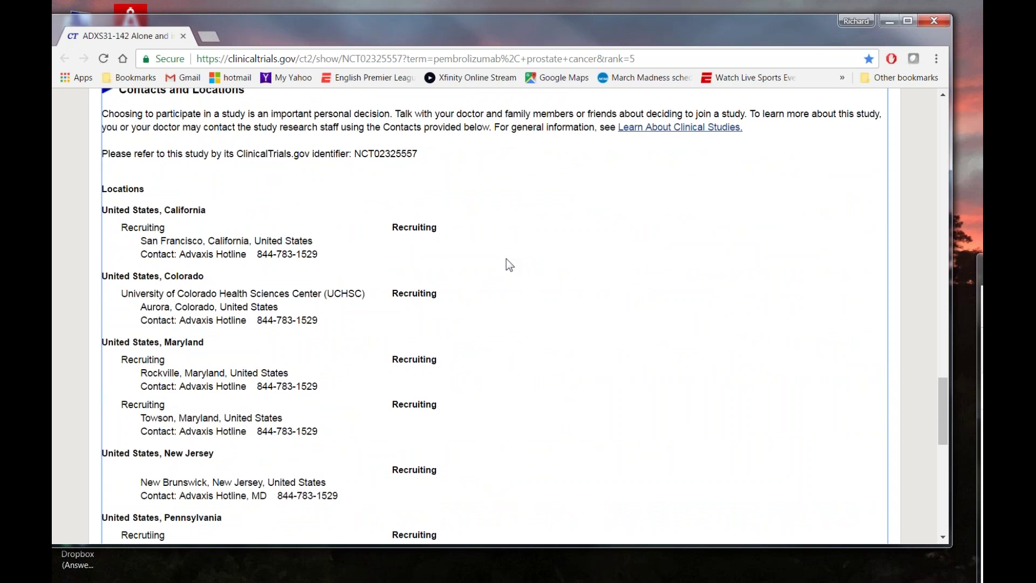
scroll(508, 260, down, 6)
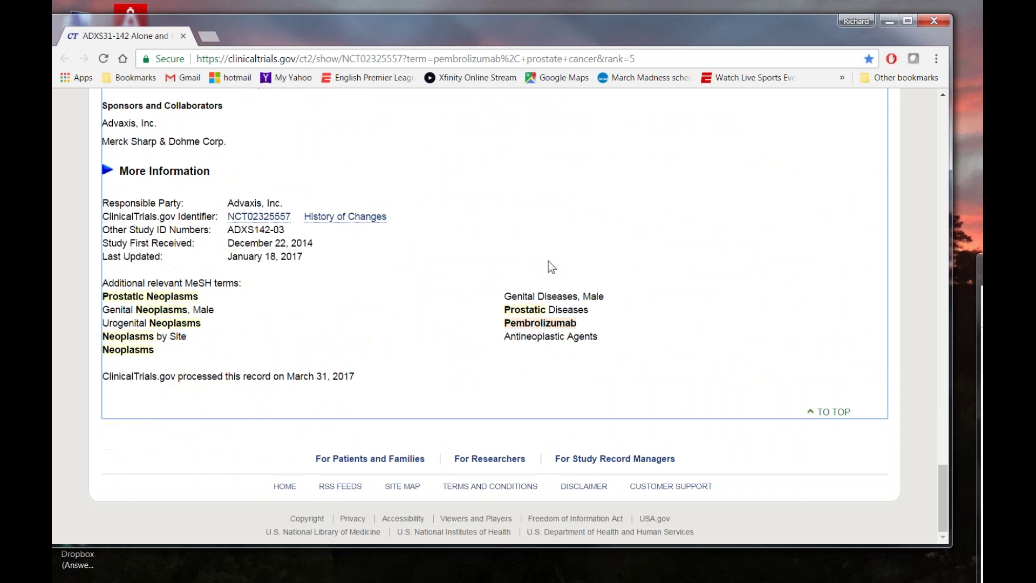
scroll(757, 265, up, 6)
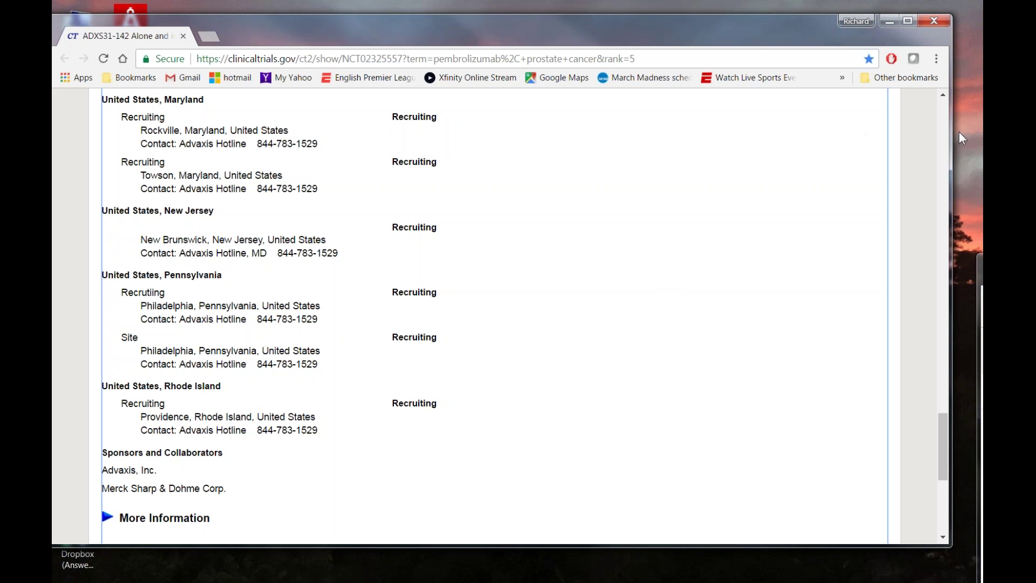
Reread the trial's inclusion and exclusion criteria.
scroll(678, 251, up, 6)
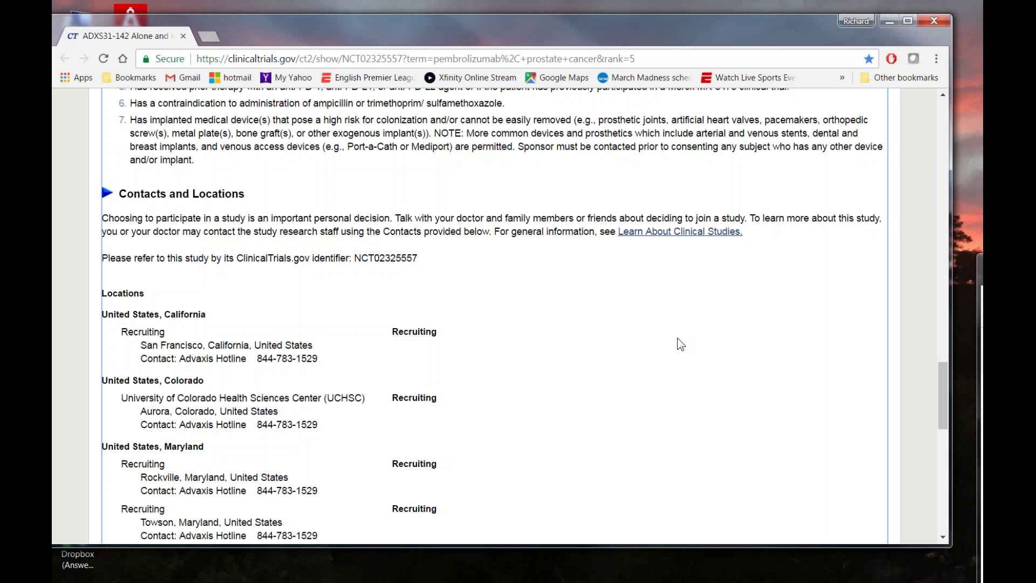
scroll(573, 388, up, 5)
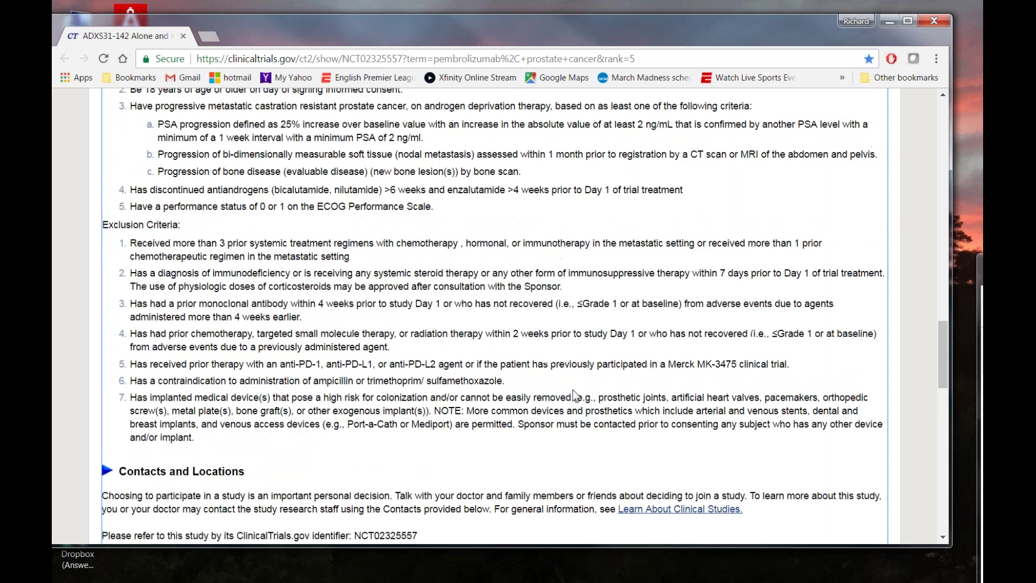
scroll(572, 390, down, 3)
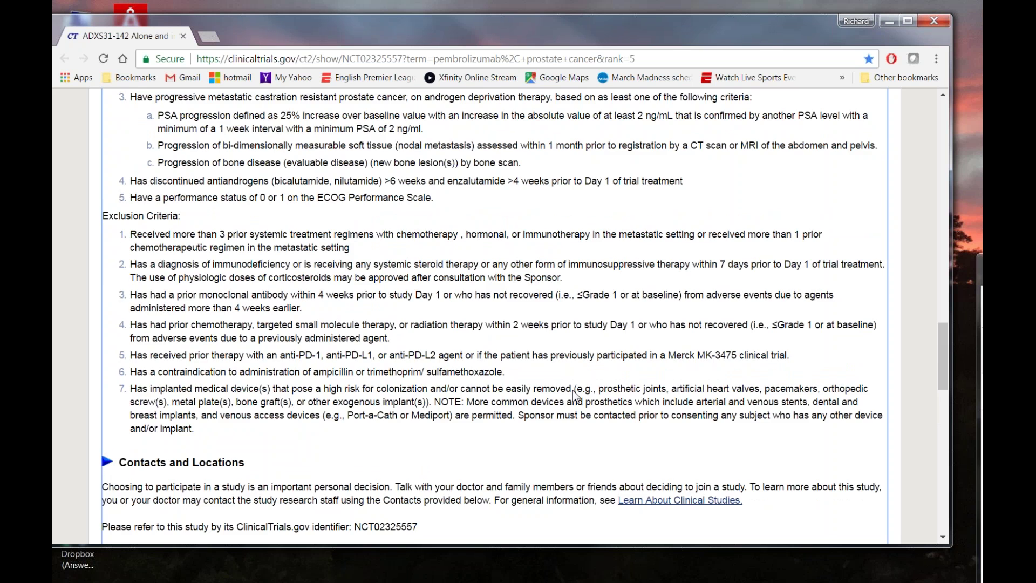
scroll(572, 389, up, 2)
scroll(572, 387, up, 2)
scroll(572, 387, down, 1)
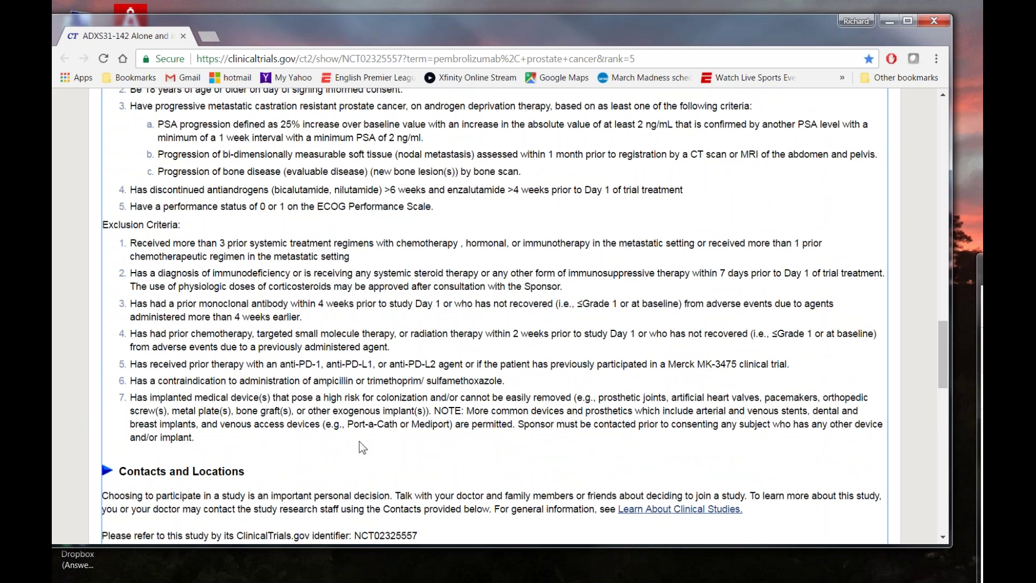
Scroll once more through the criteria, then close the trial record window to reveal the desktop.
scroll(362, 447, up, 1)
scroll(360, 446, up, 3)
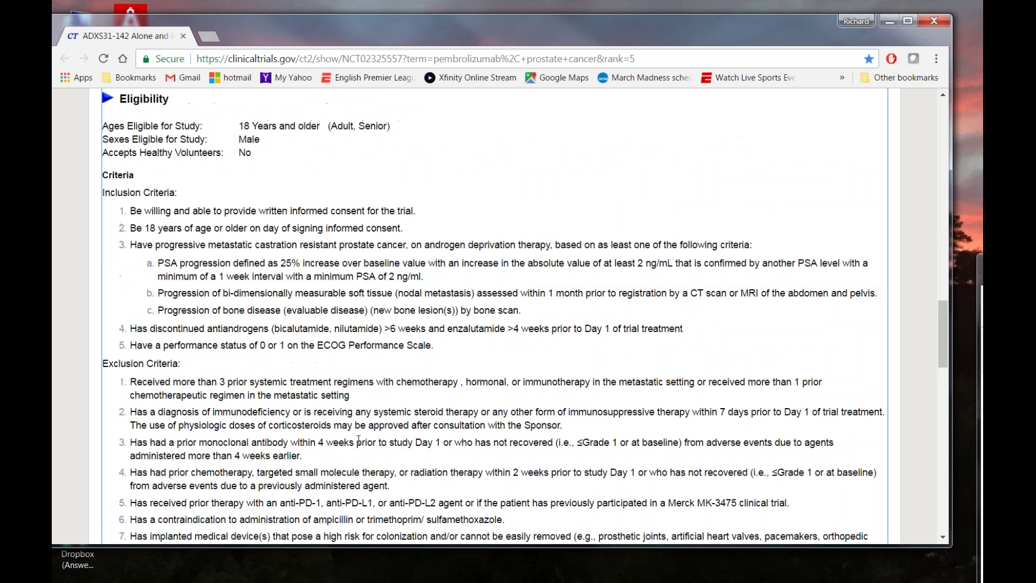
scroll(411, 367, down, 2)
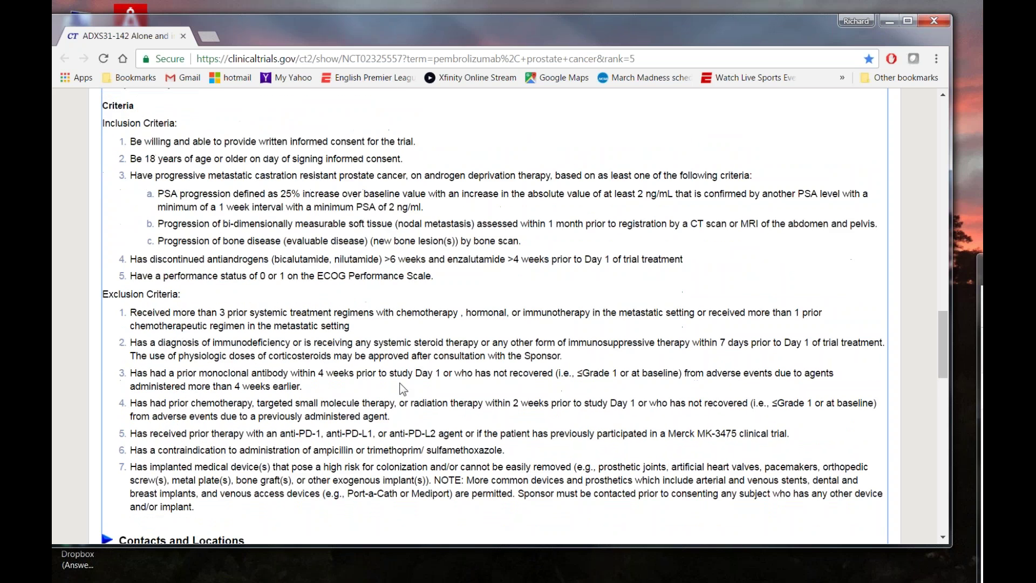
scroll(402, 388, down, 2)
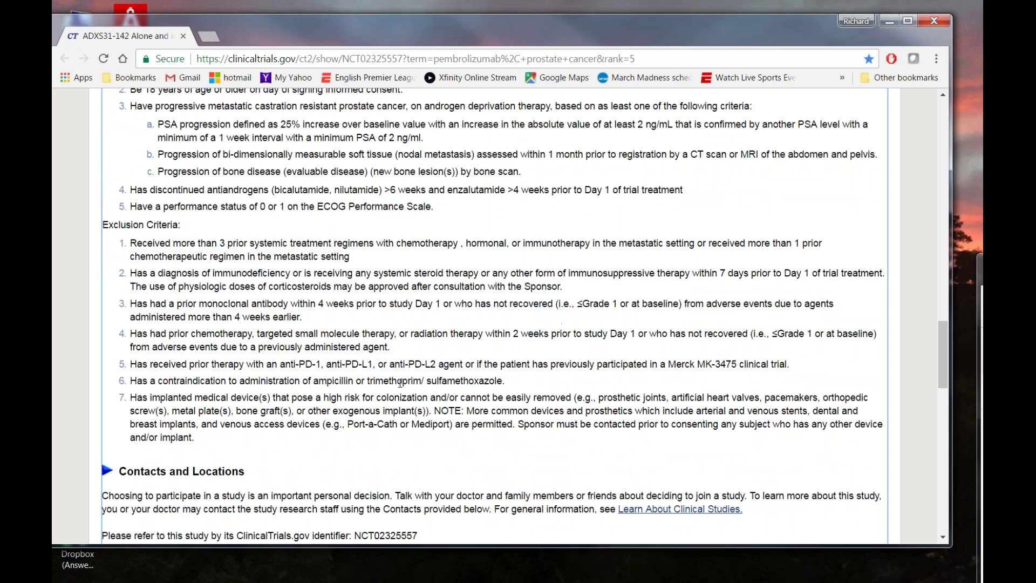
scroll(401, 382, down, 2)
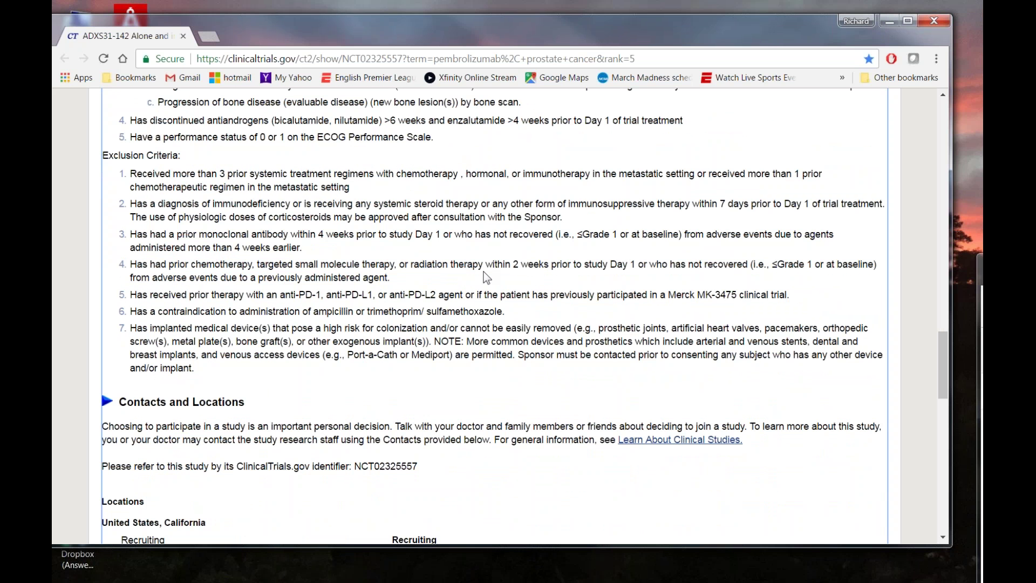
click(933, 21)
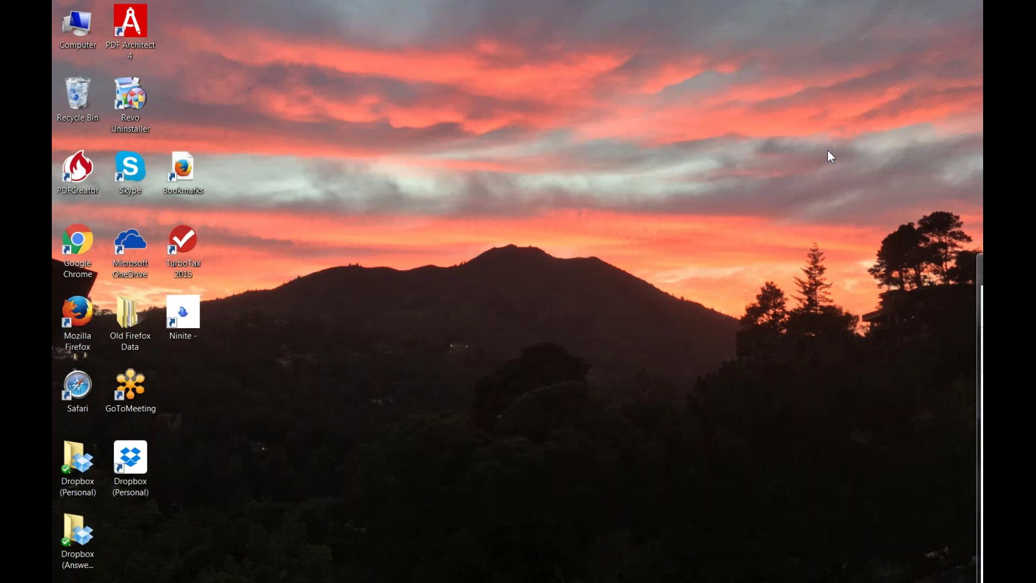
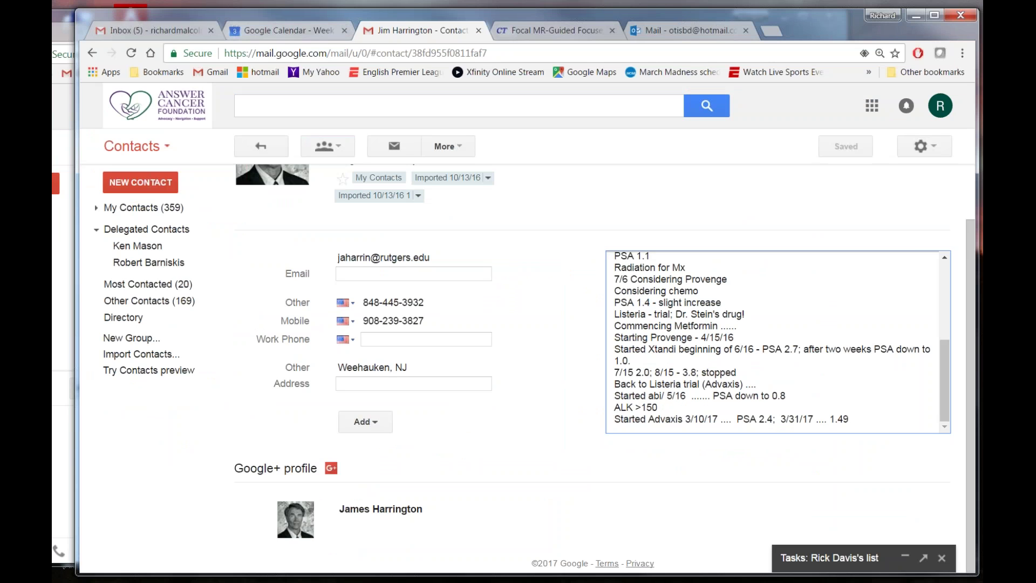
click(288, 103)
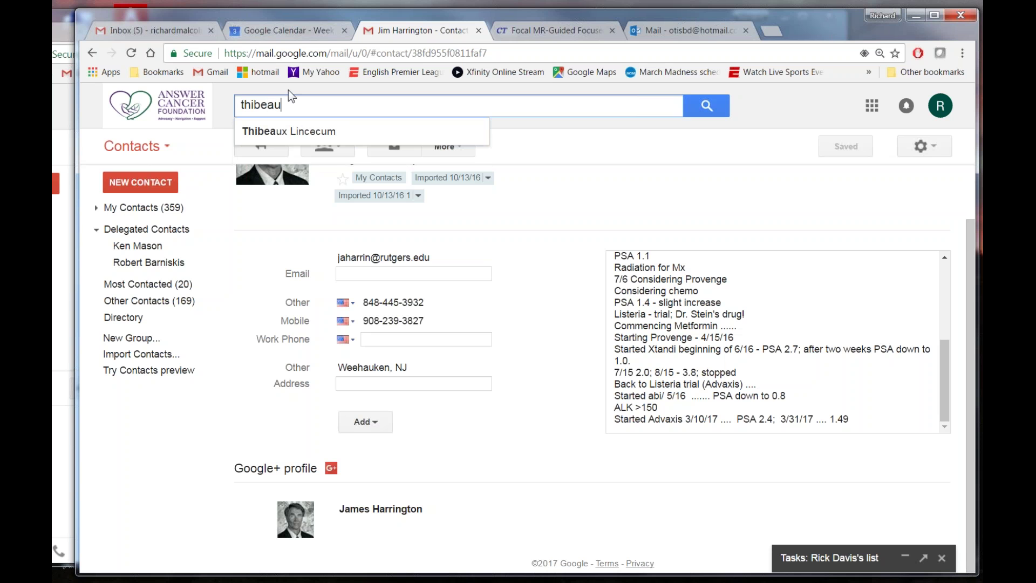
click(289, 90)
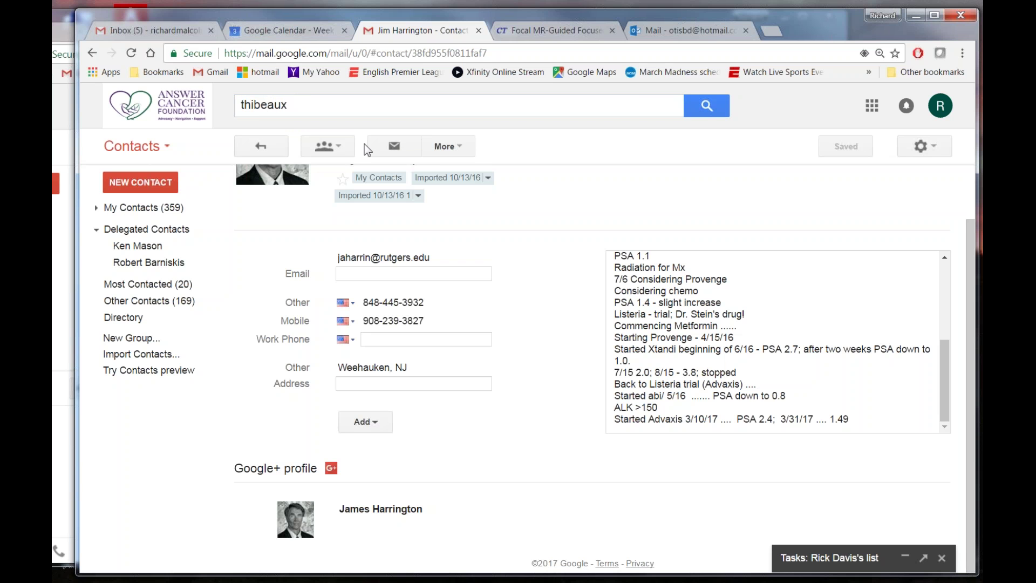
scroll(413, 194, up, 2)
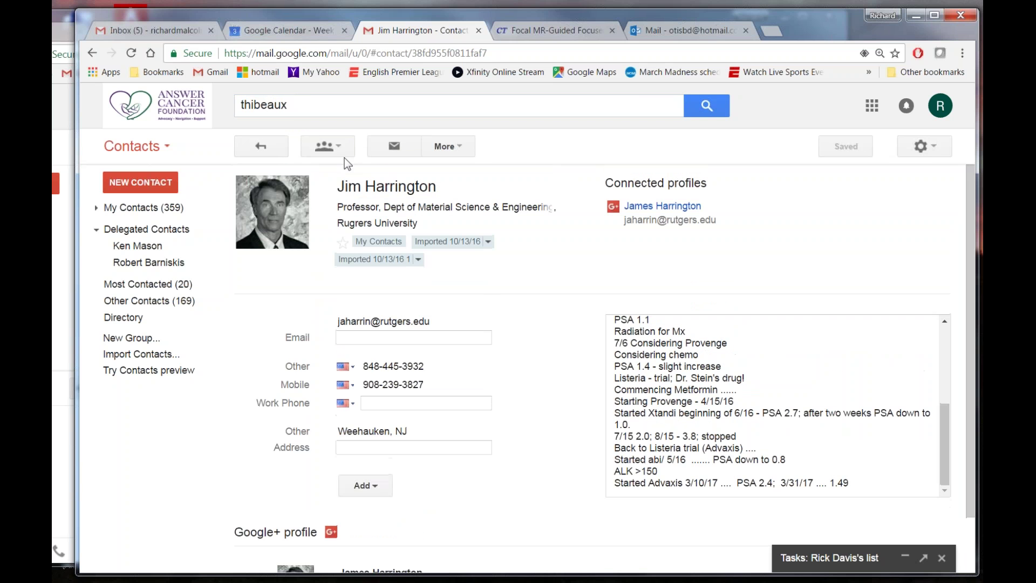
click(707, 113)
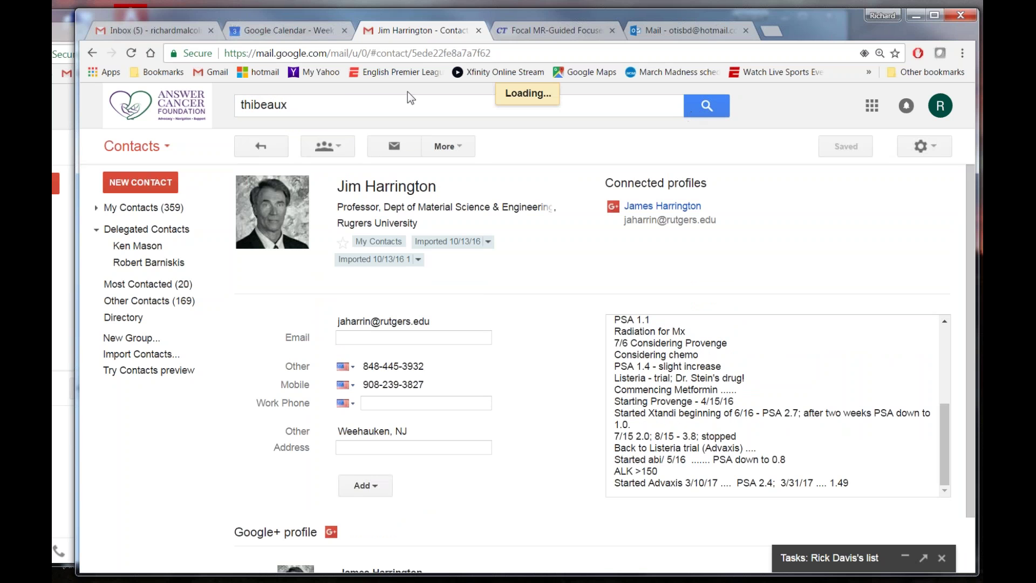
scroll(550, 363, down, 4)
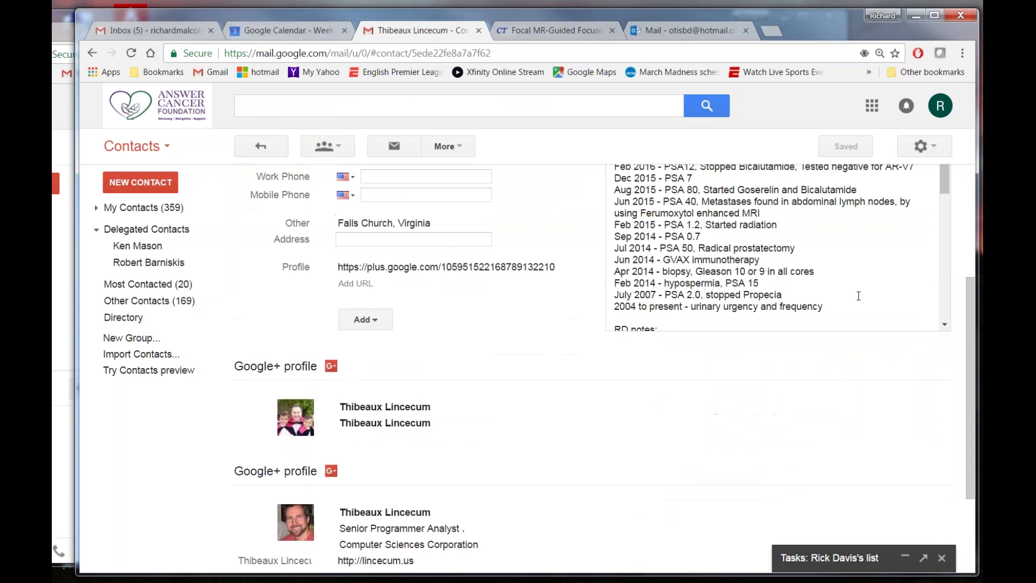
Add the note lines 'New Trial w. Denmeade' and 'Signed up for bone marrow trial'.
click(846, 305)
key(Return)
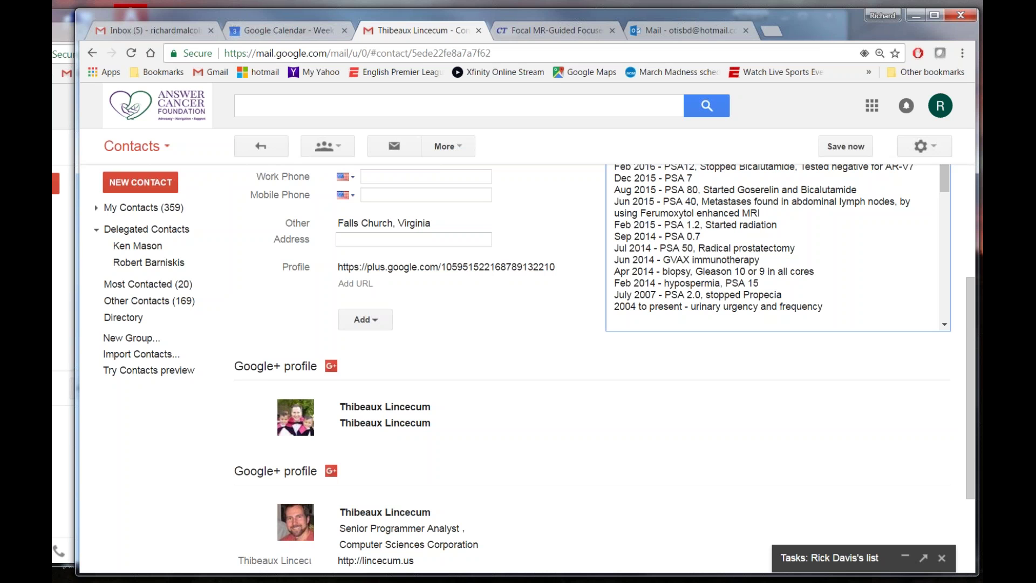
key(Return)
text(Signed up for)
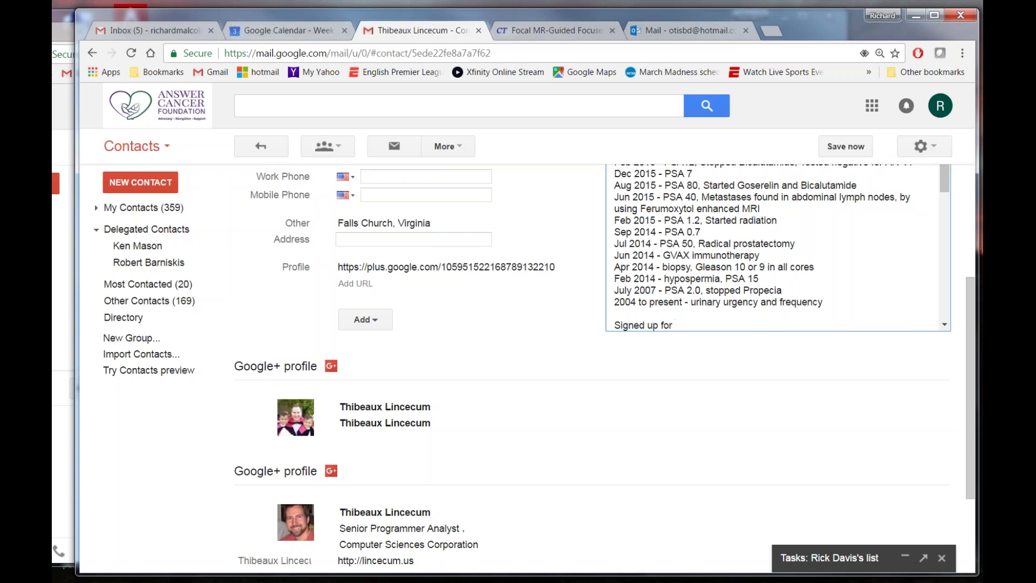
text(bone marrow trial)
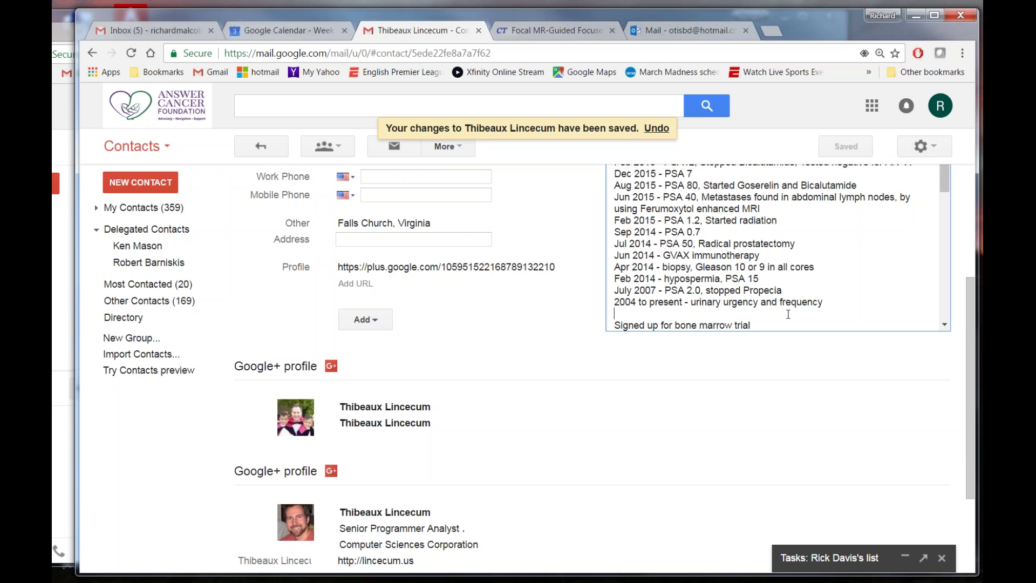
click(767, 325)
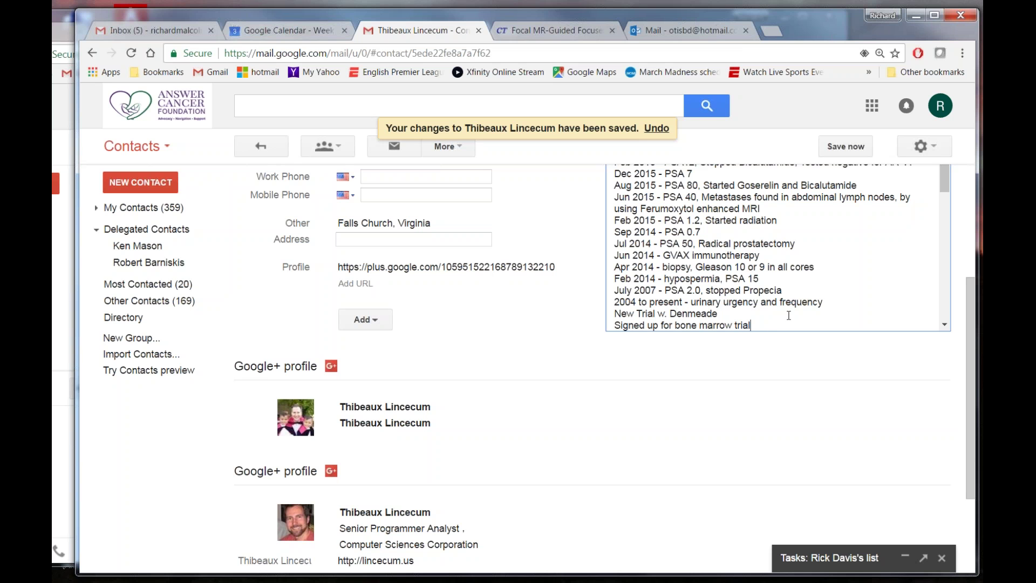
key(Return)
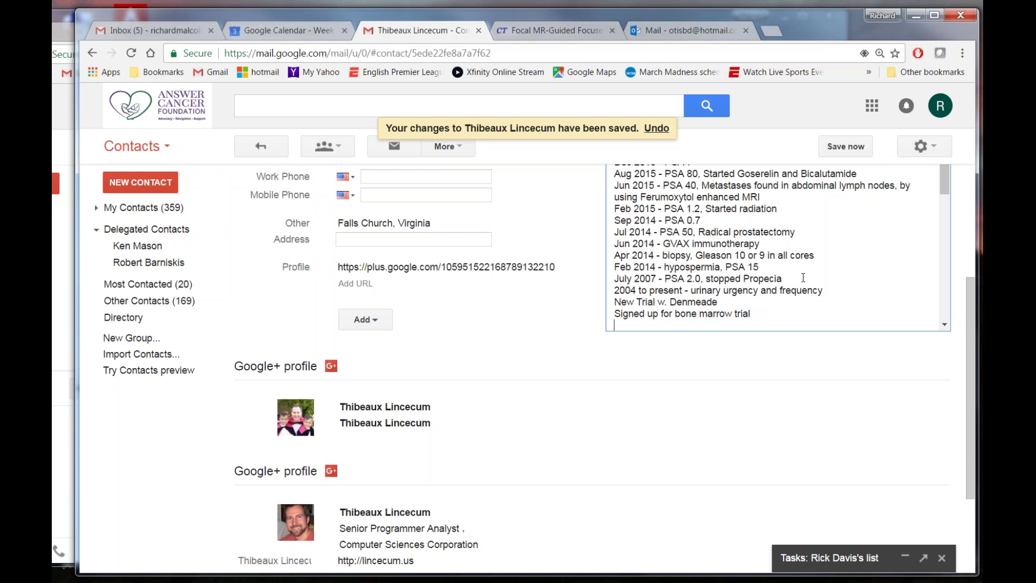
scroll(790, 280, up, 5)
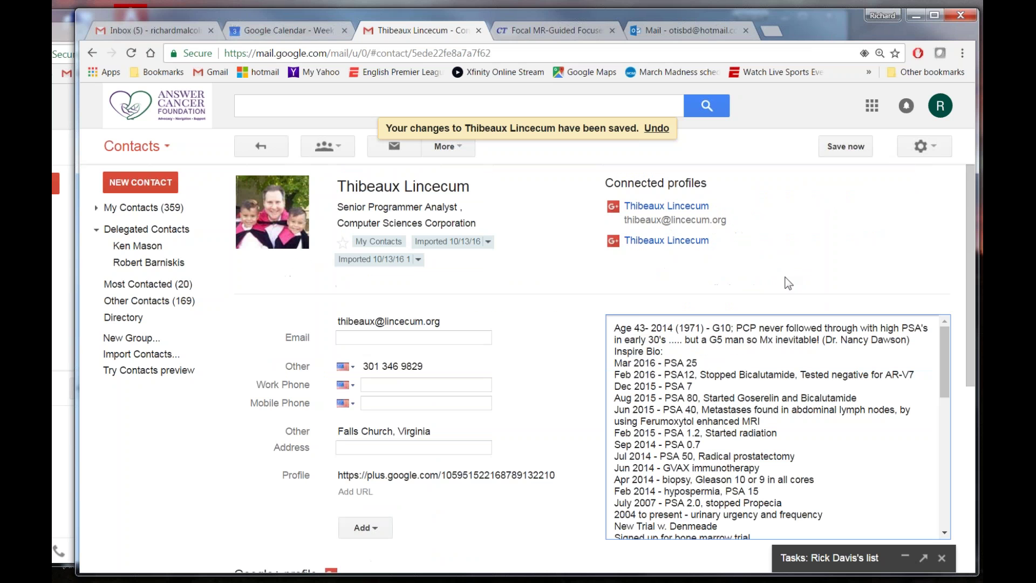
scroll(746, 352, down, 3)
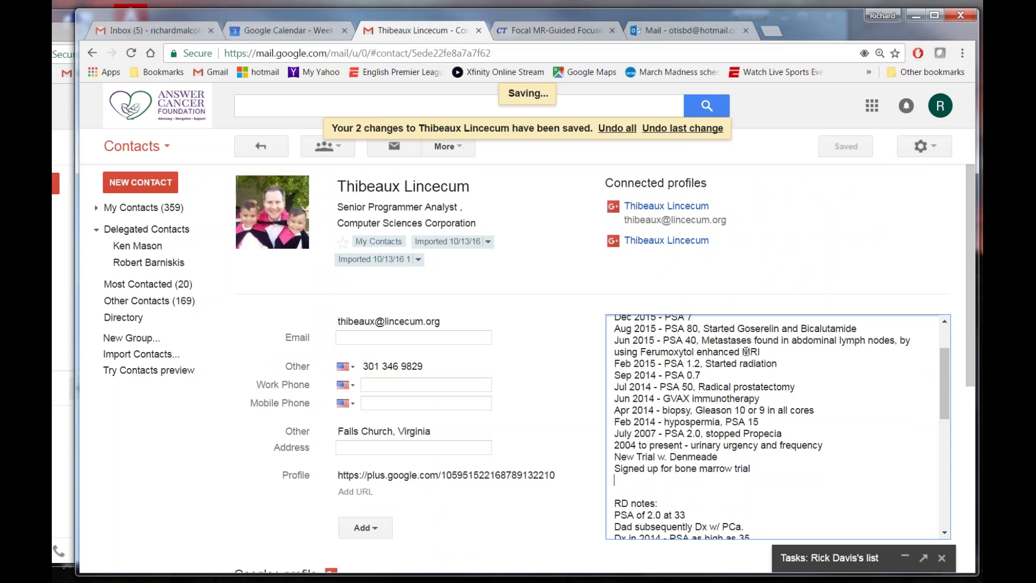
scroll(747, 351, up, 3)
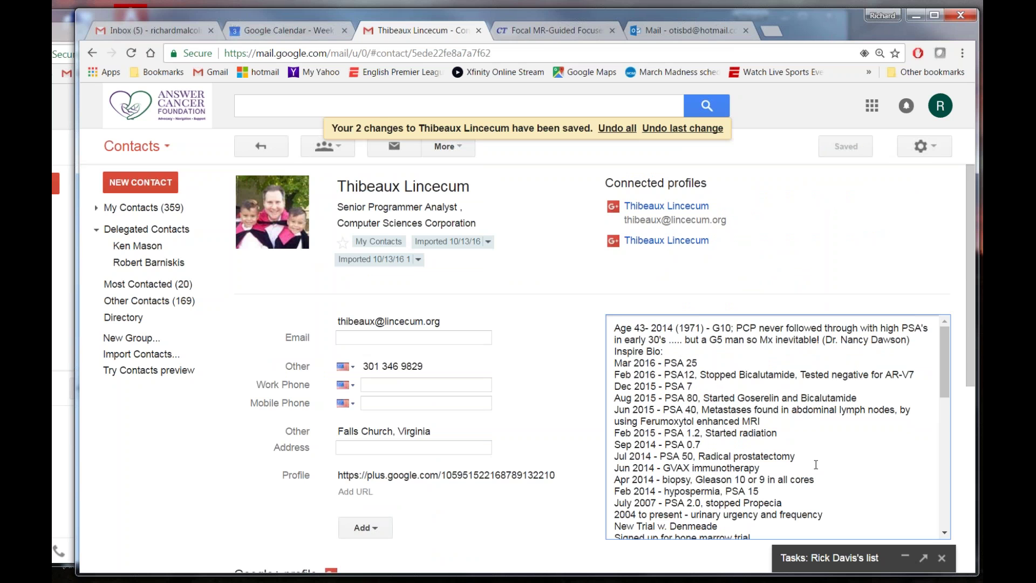
scroll(821, 461, down, 2)
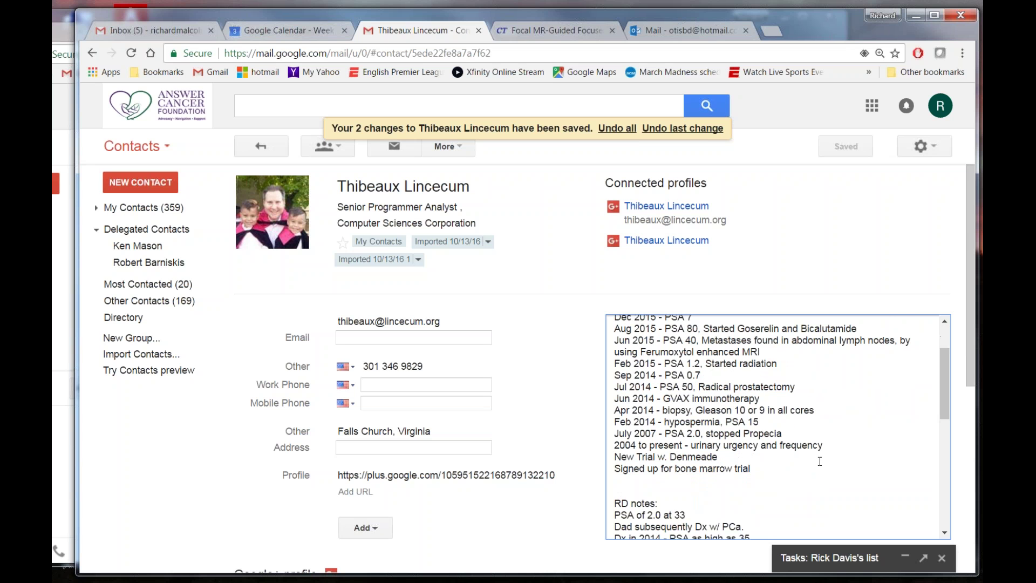
scroll(820, 462, down, 4)
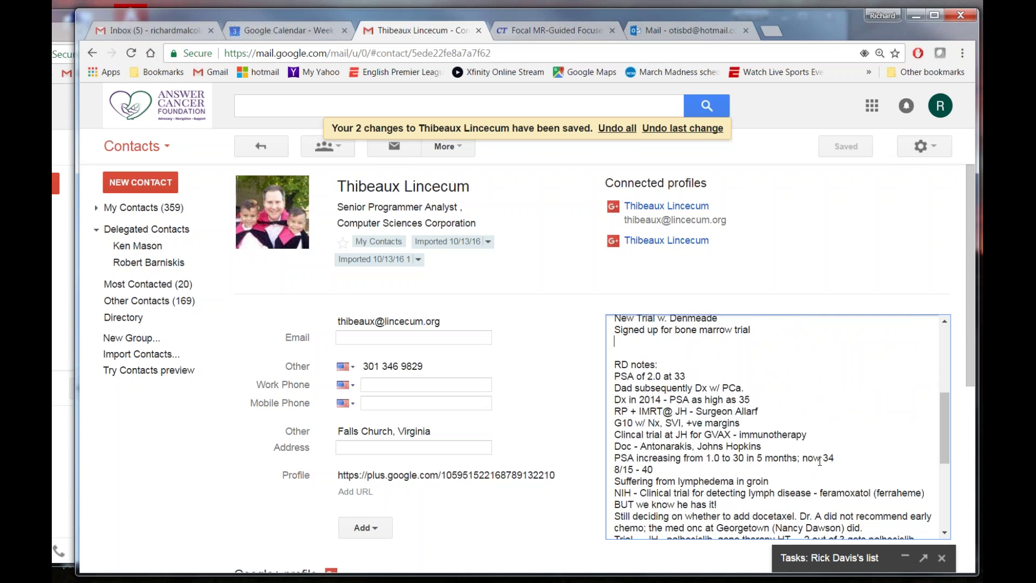
scroll(819, 461, up, 2)
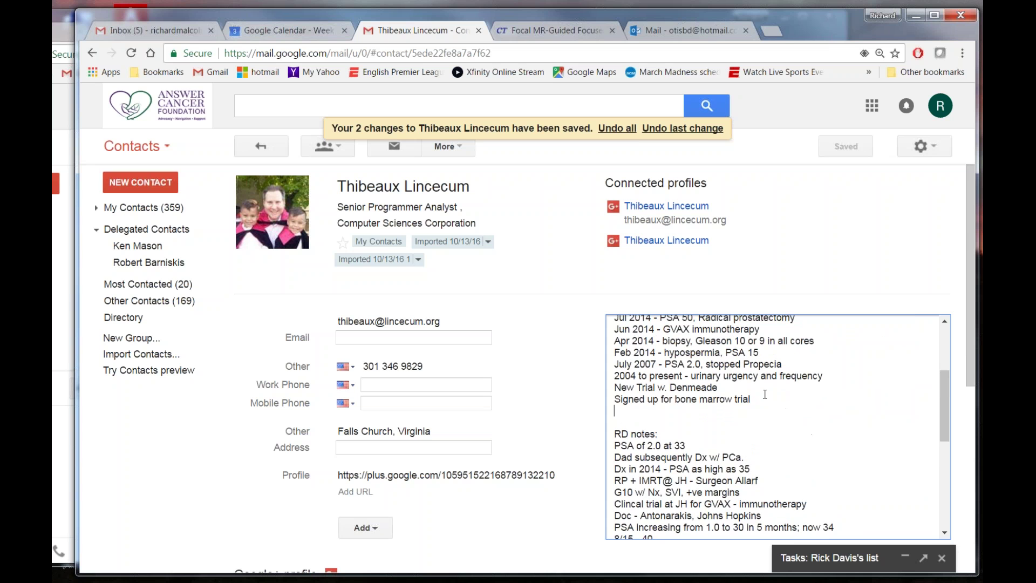
Cut the Denmeade and bone marrow trial lines and paste them after the 11/16 entry.
drag(614, 388, 778, 403)
right_click(663, 396)
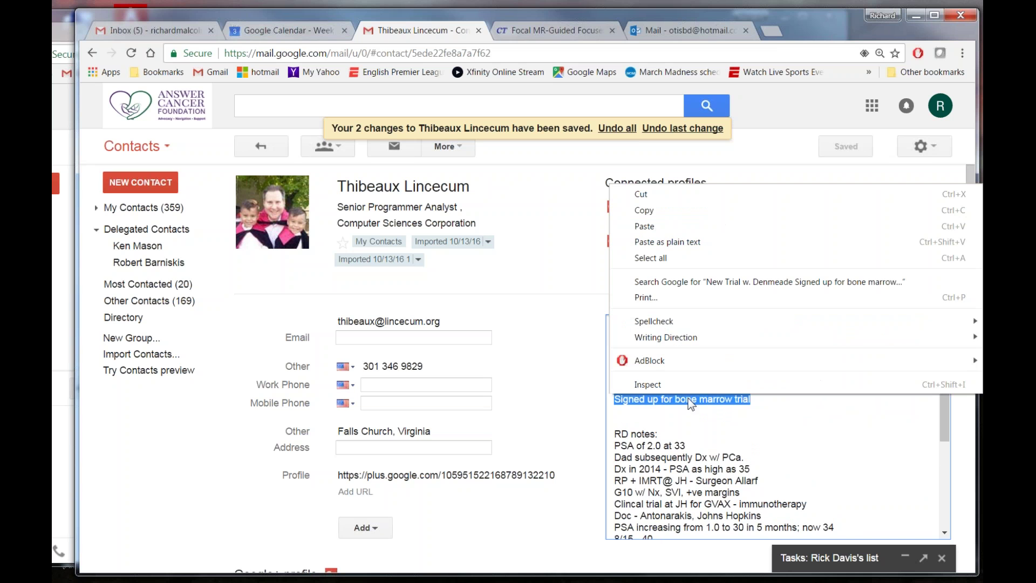
click(648, 195)
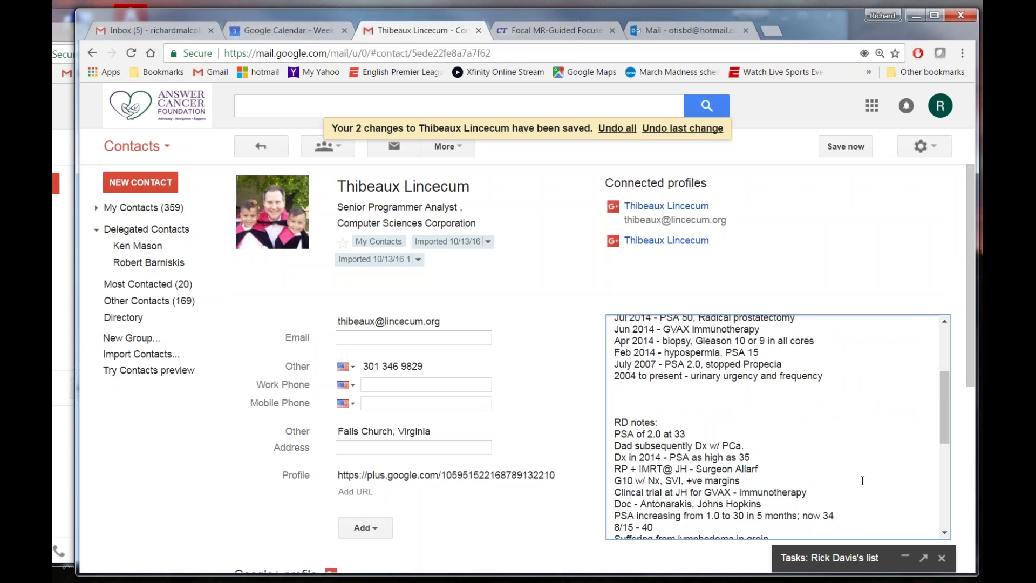
scroll(858, 480, down, 5)
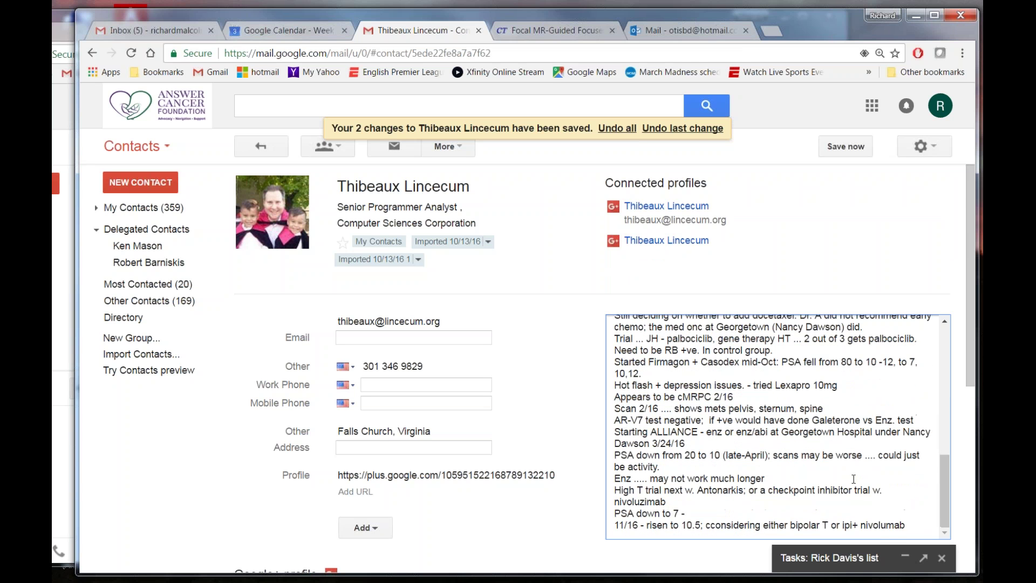
scroll(854, 478, down, 2)
click(915, 457)
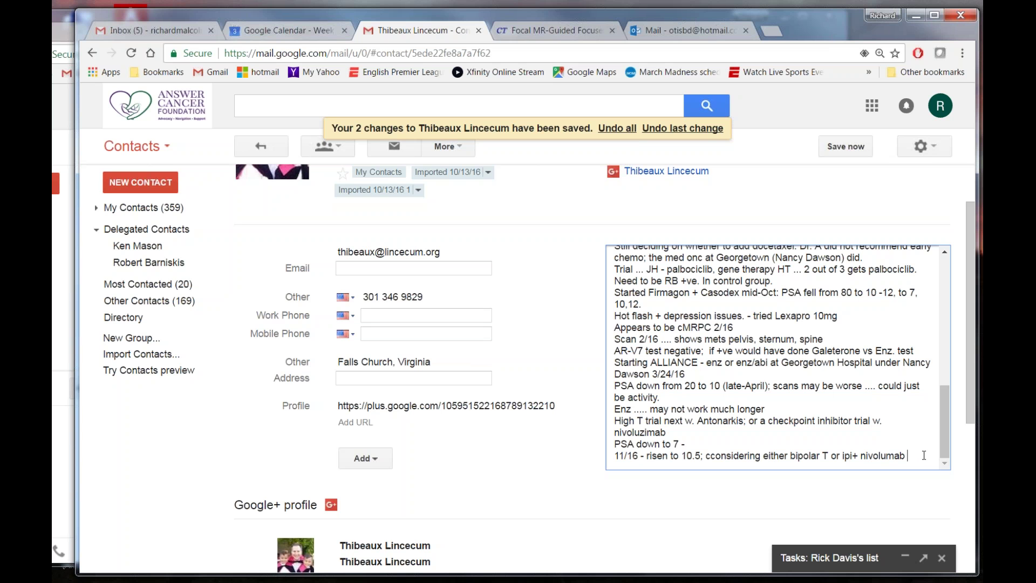
key(Return)
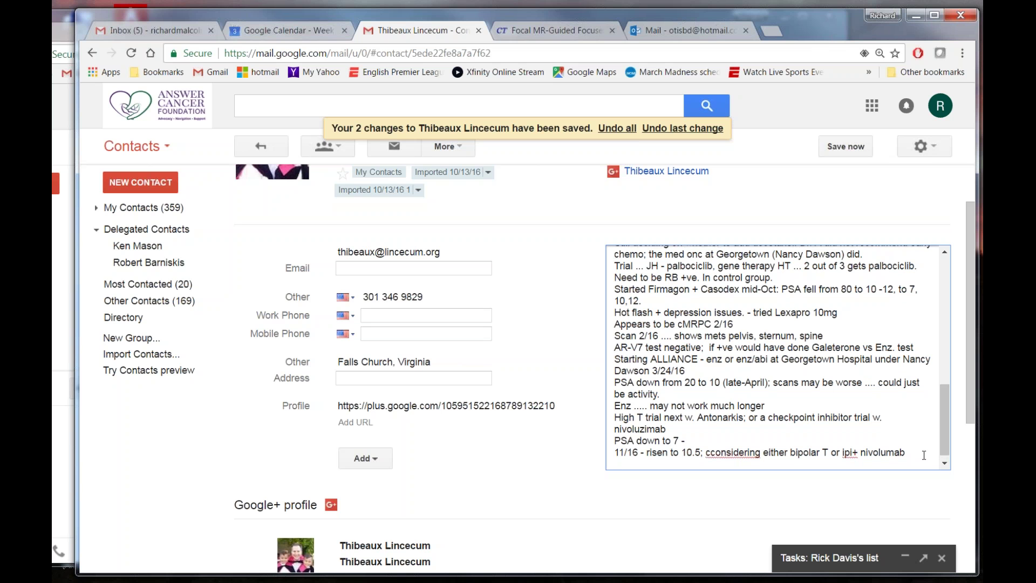
right_click(626, 459)
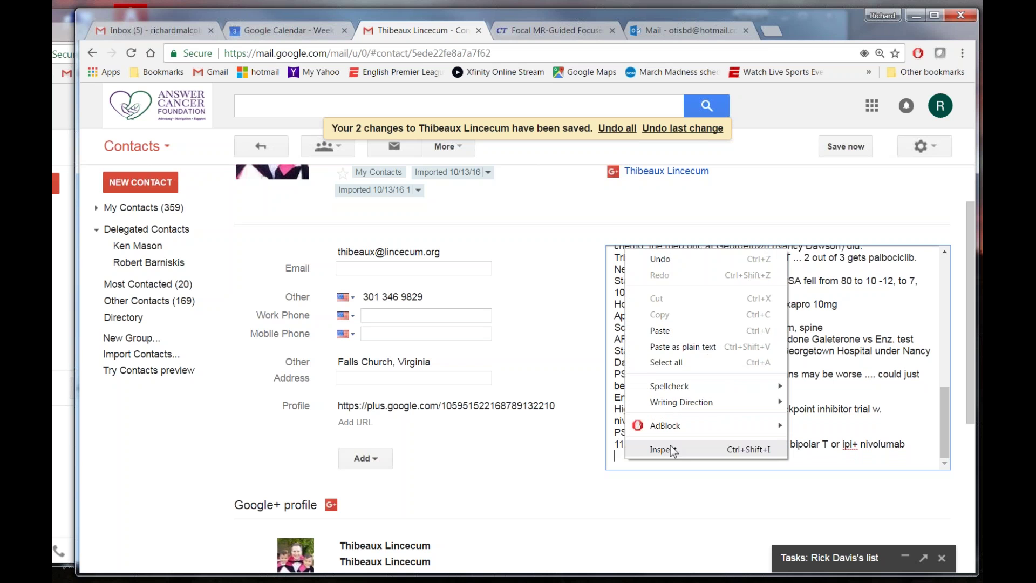
click(660, 330)
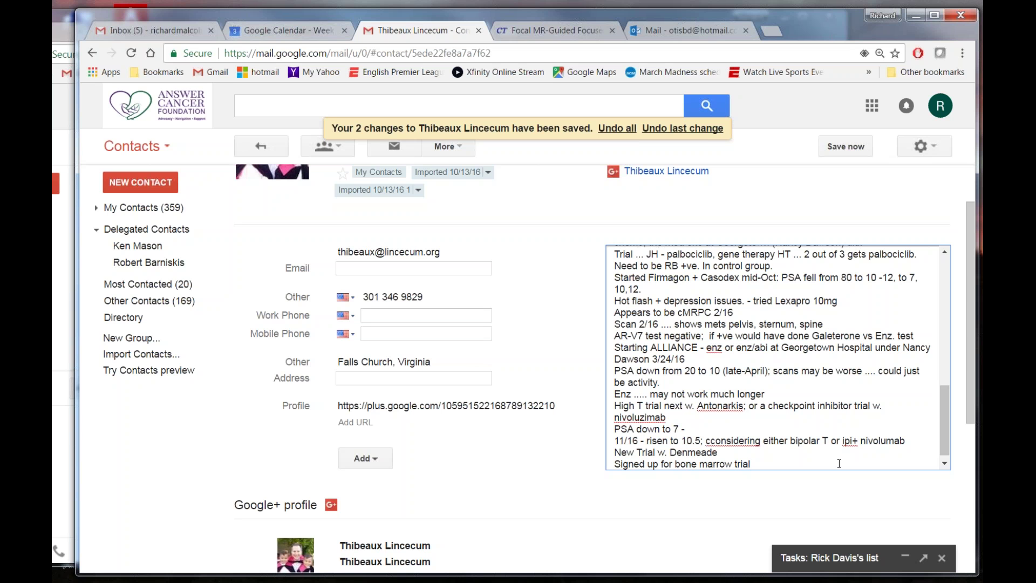
Append '- marrow transplant + super infusion of T' to the bone marrow trial line.
text(- tran)
key(BackSpace)
key(BackSpace)
key(BackSpace)
key(BackSpace)
text(marrow transplant)
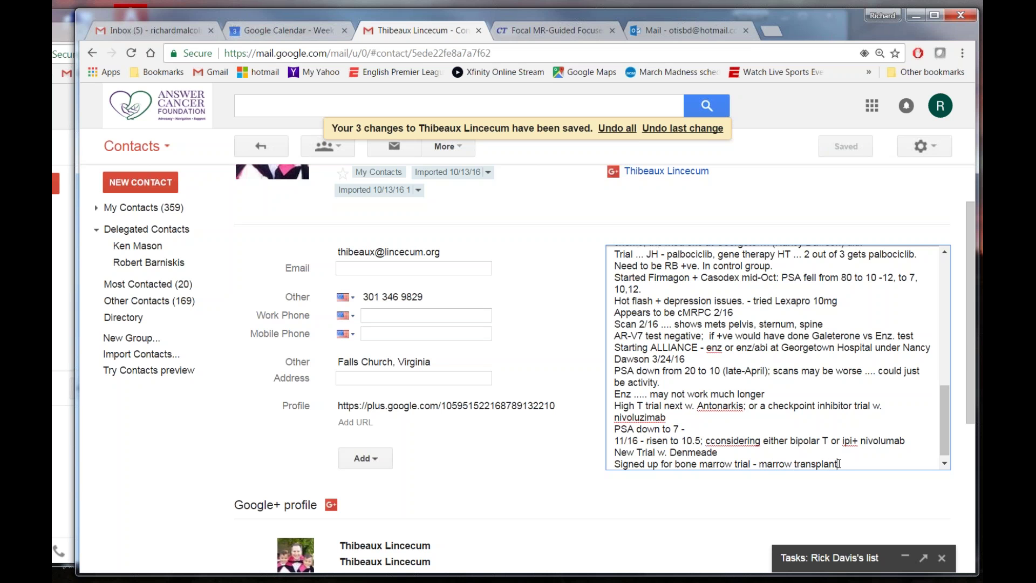
text( + super infusion)
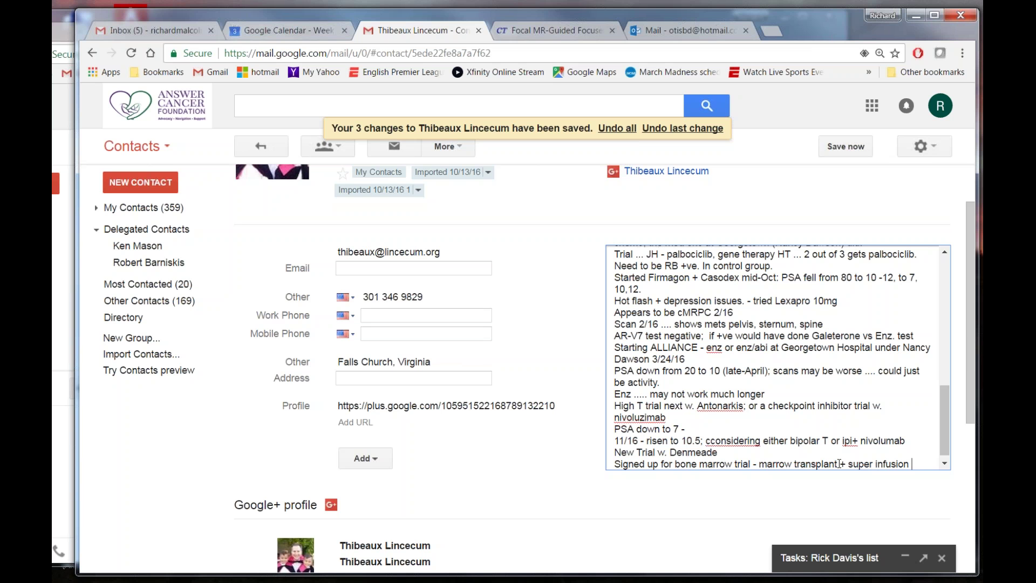
text( of)
text(T)
key(Return)
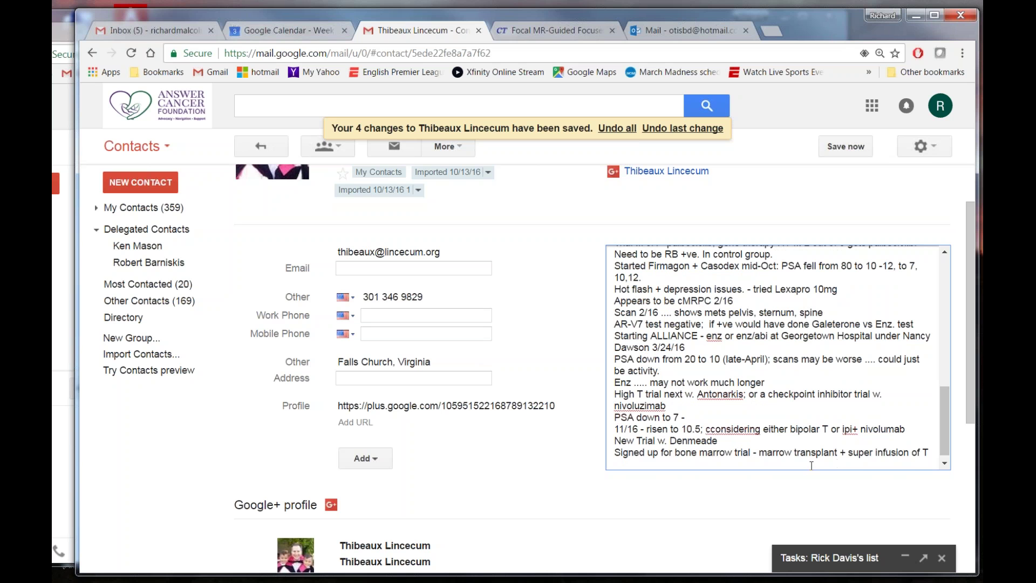
Correct the misspelling 'cconsidering' to 'considering'.
drag(716, 430, 718, 431)
click(716, 430)
key(BackSpace)
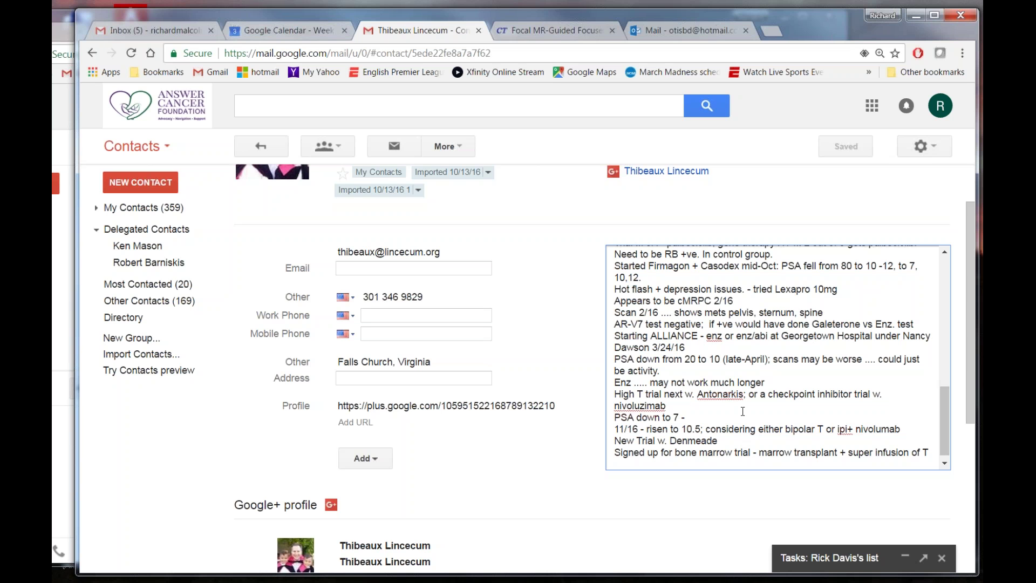
Append '; only Xtandi' after 'Dawson 3/24/16' in the ALLIANCE entry.
triple_click(778, 413)
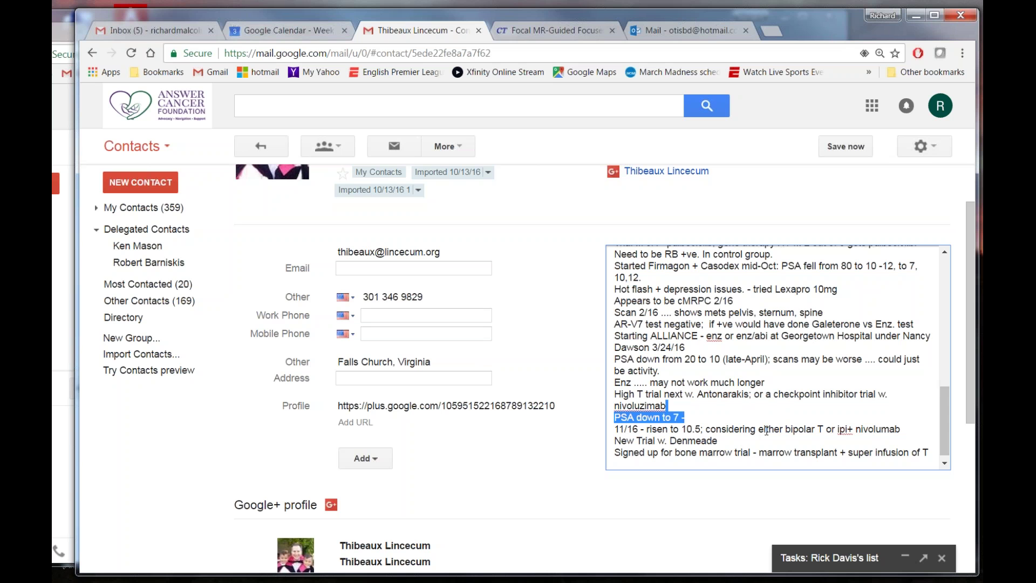
click(933, 453)
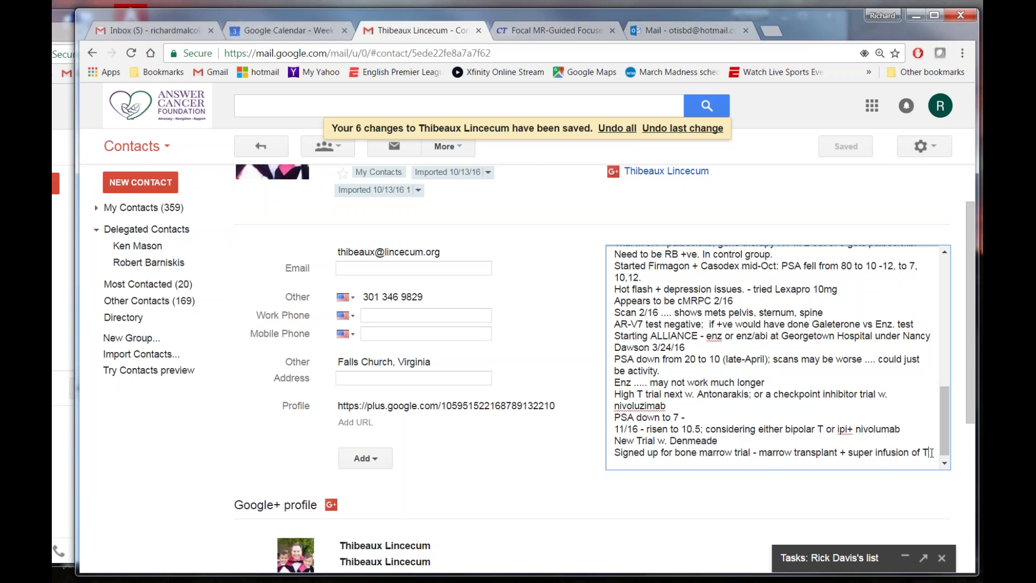
click(699, 351)
text(; only)
text(Xtandi)
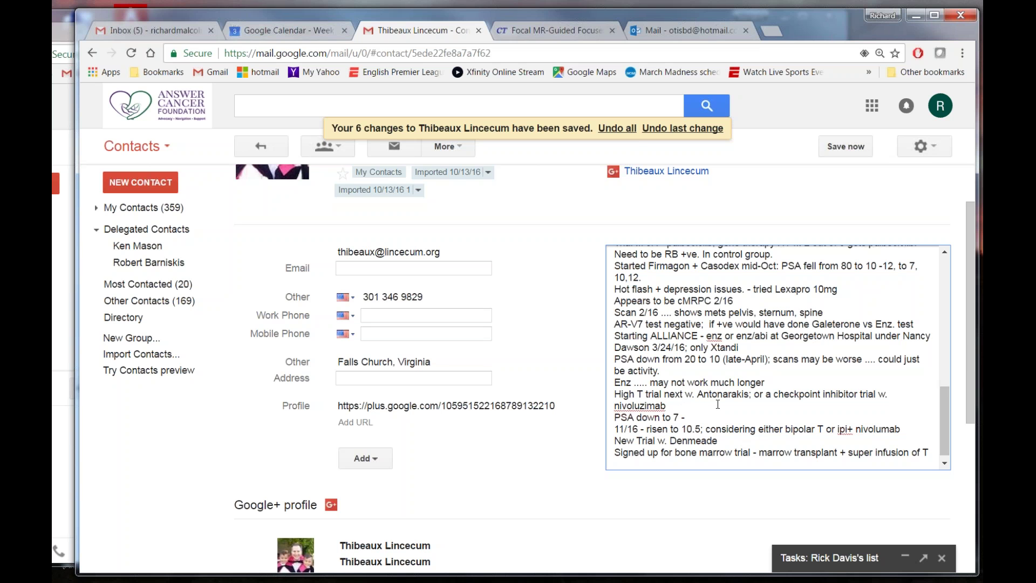
Extend the PSA down to 7 line with 'starting going up around September'.
click(760, 398)
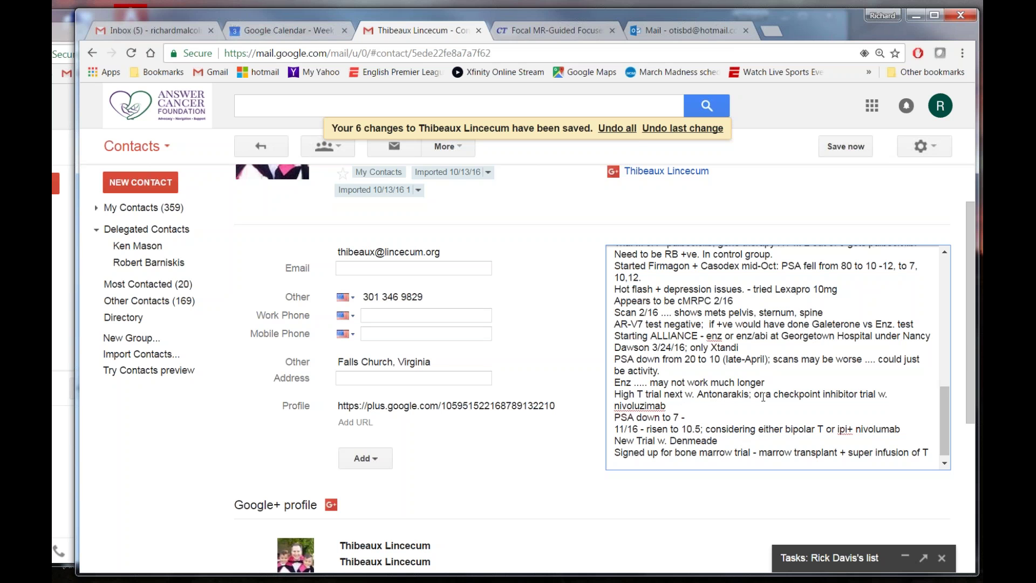
click(699, 419)
text(starting going up.)
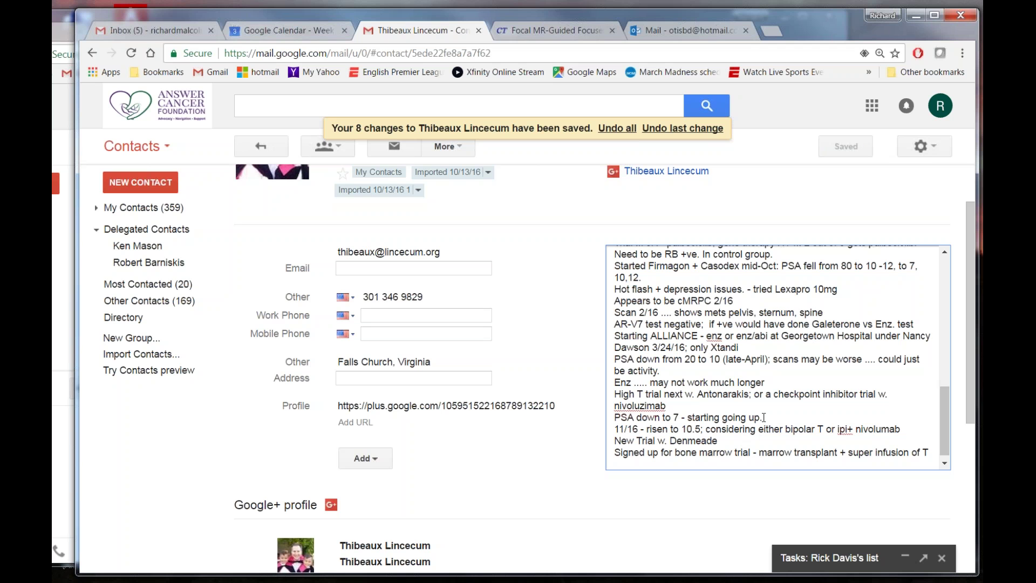
key(BackSpace)
text(around)
text(SEpember)
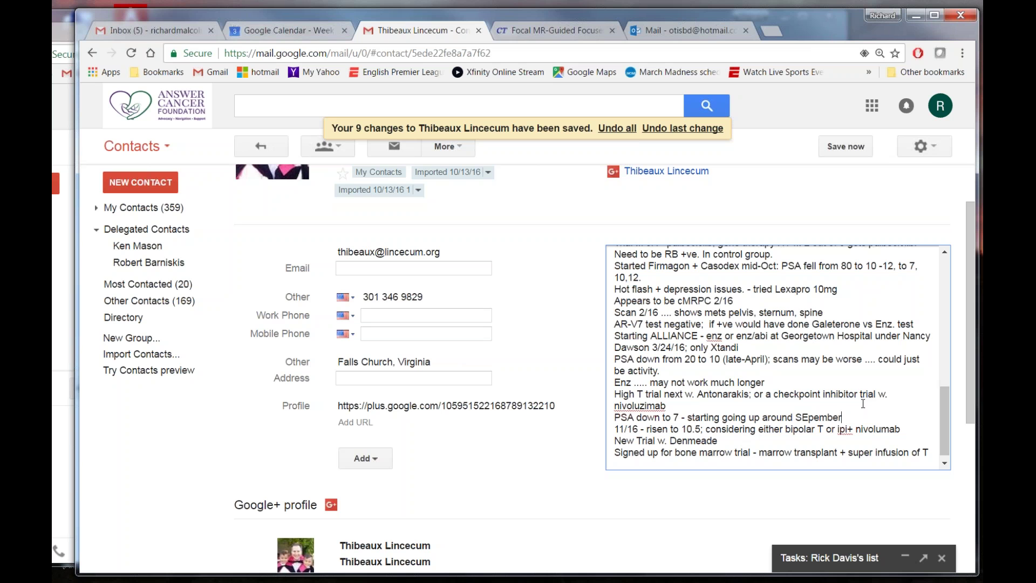
key(BackSpace)
key(BackSpace)
key(BackSpace)
key(BackSpace)
key(BackSpace)
key(BackSpace)
key(BackSpace)
text(eptember)
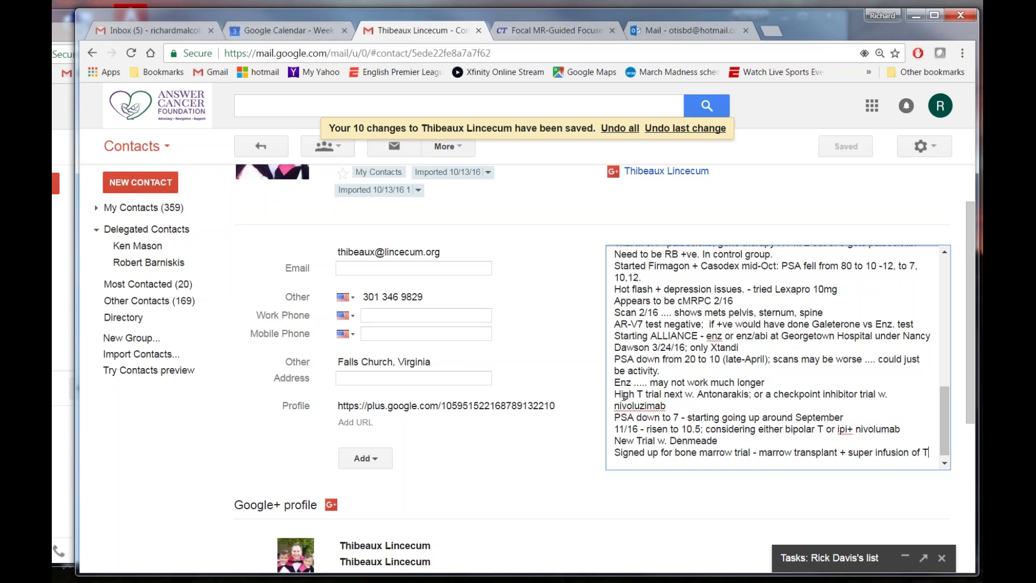
Delete the High T trial / nivoluzimab line and the blank line it leaves.
click(618, 396)
drag(618, 395, 689, 408)
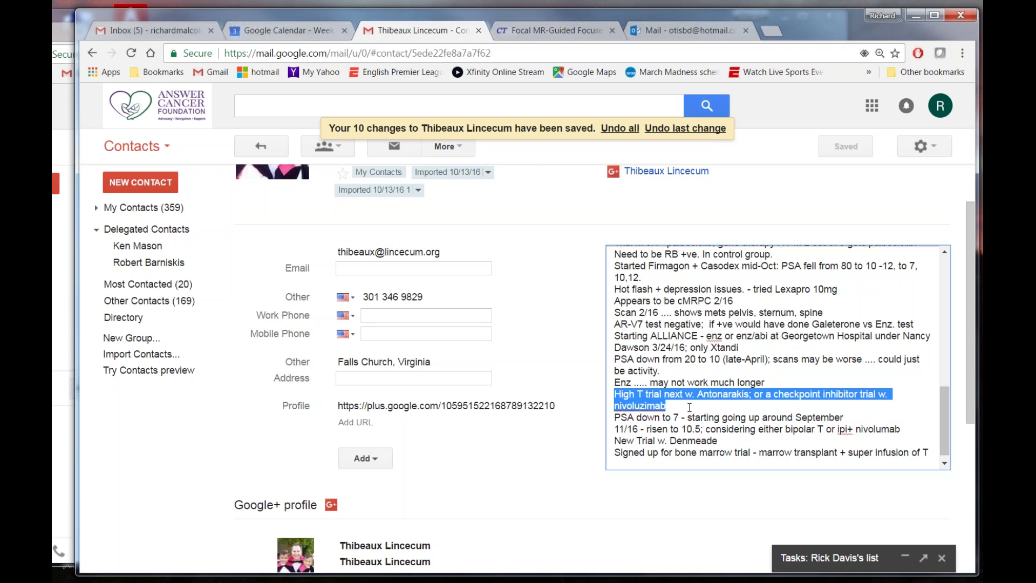
key(BackSpace)
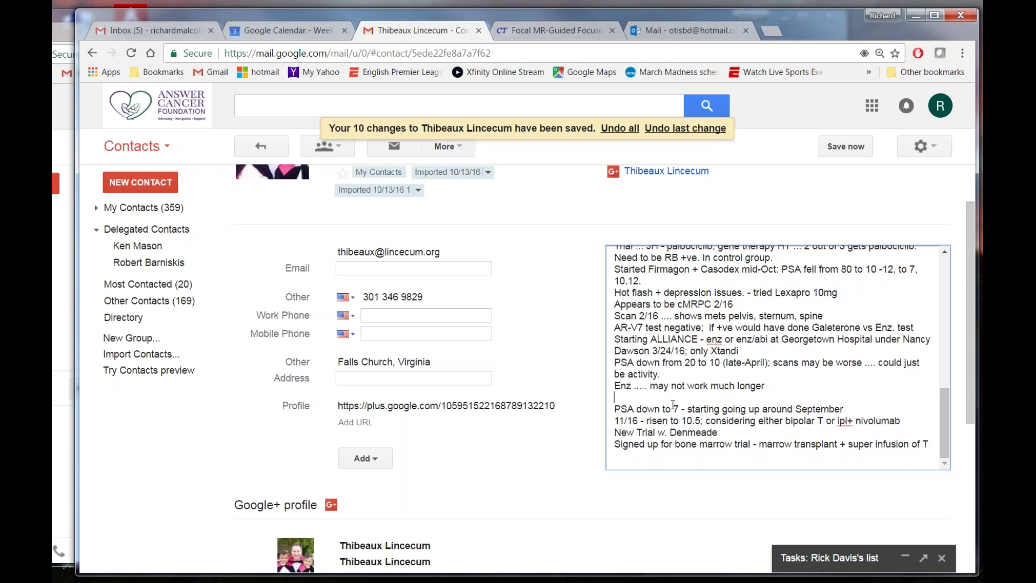
key(Down)
key(BackSpace)
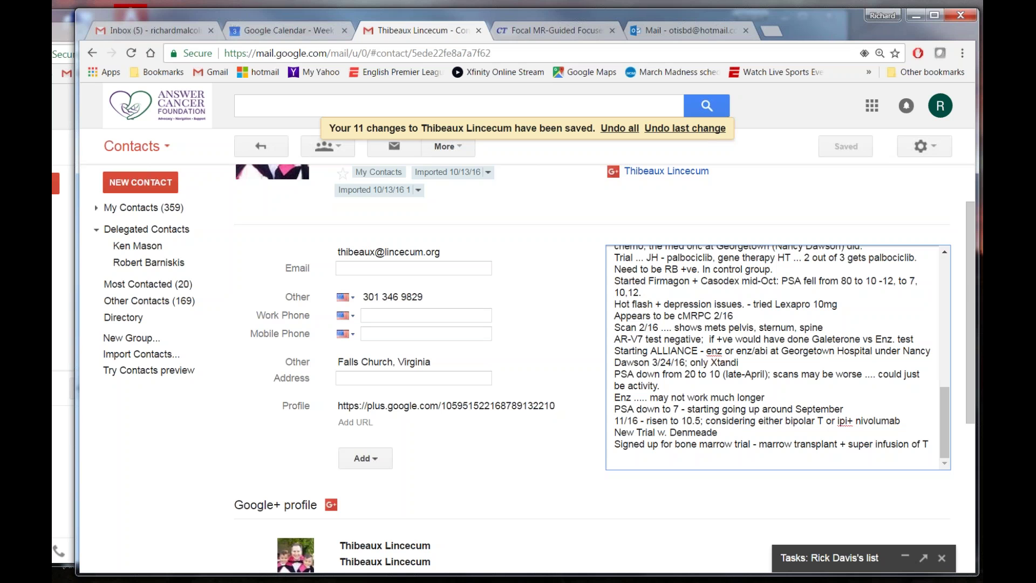
Correct 'cMRPC' to 'mCRPC' and space out 'ipi + nivolumab'.
click(692, 317)
key(BackSpace)
key(BackSpace)
text(mC)
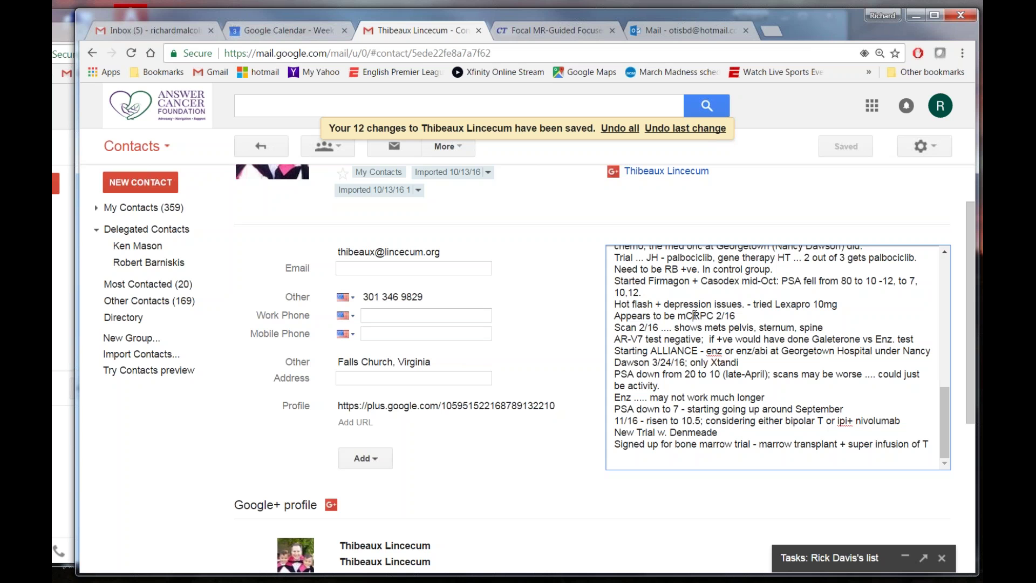
click(847, 424)
drag(939, 415, 929, 227)
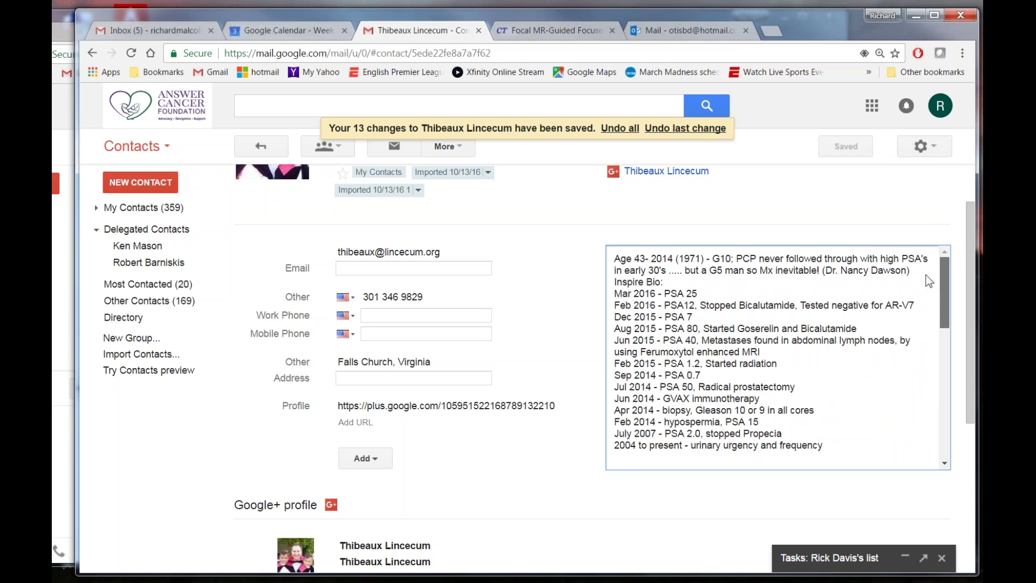
click(945, 447)
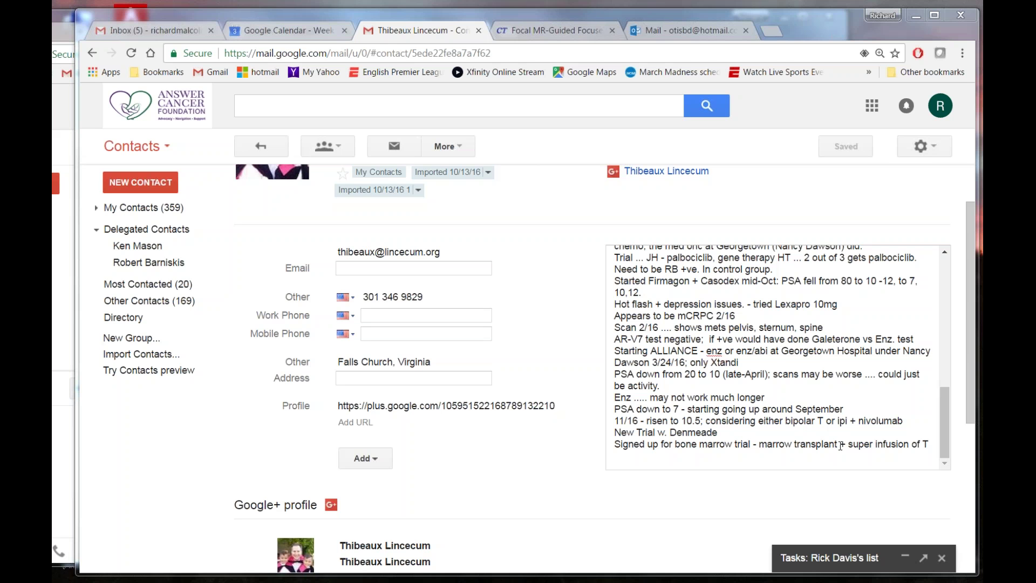
click(841, 445)
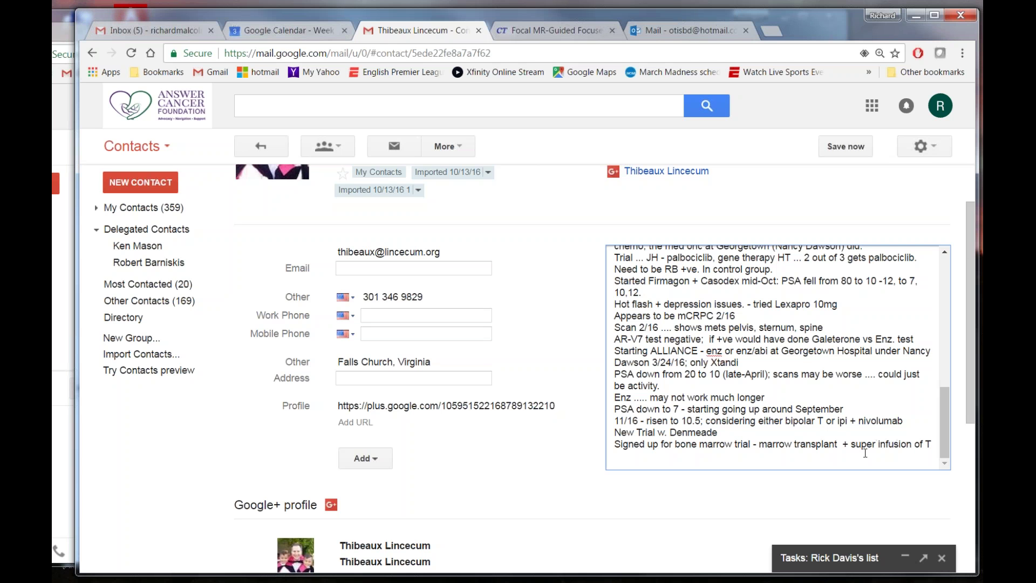
Insert 'from female relative' before '+ super' in the bone marrow trial line.
text(from female realtive)
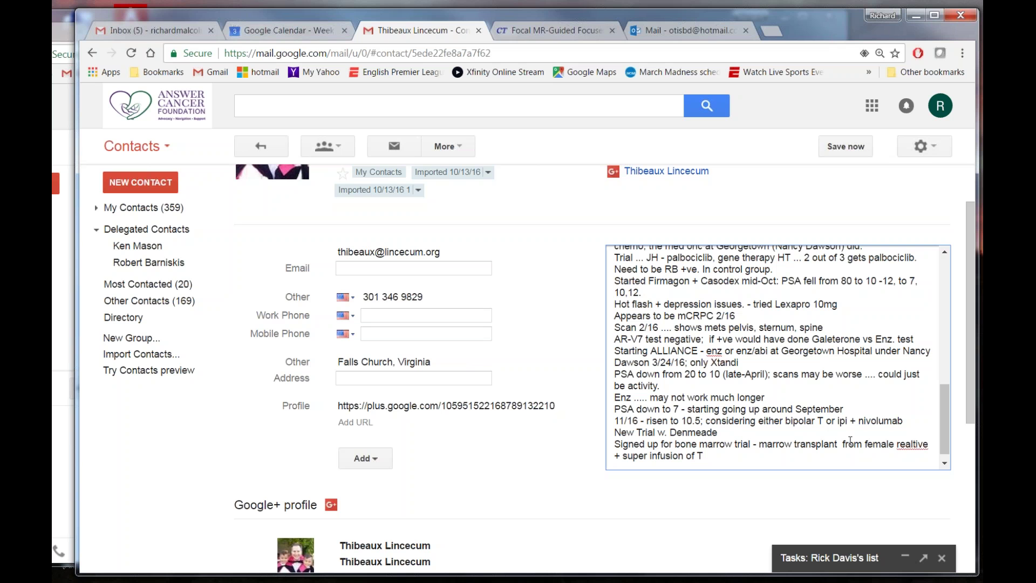
click(912, 443)
key(BackSpace)
text(a)
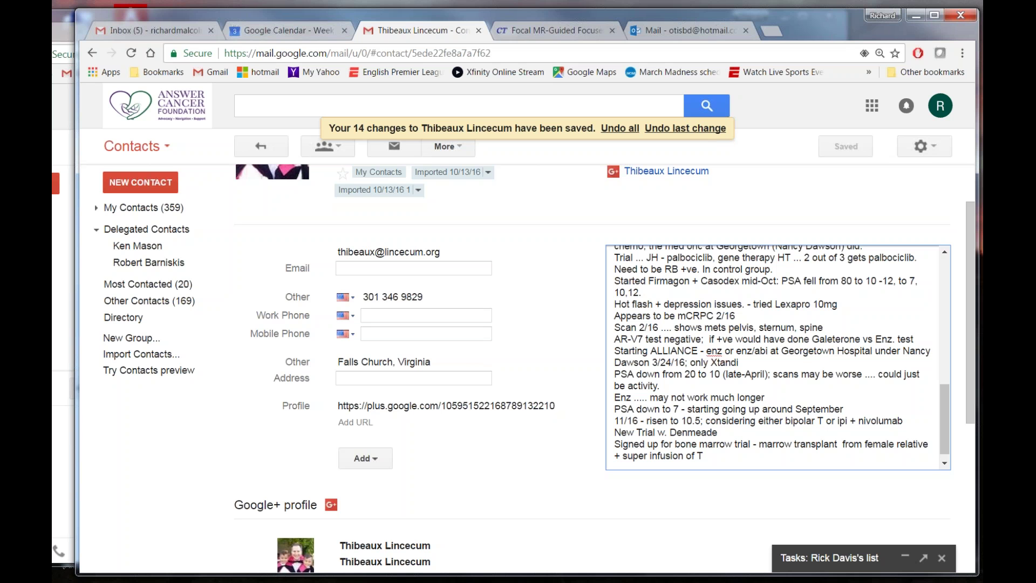
click(719, 457)
Finish the last notes line with 'of T x 3 cycles; LHRH'.
text(of T)
key(BackSpace)
key(BackSpace)
key(BackSpace)
text(x 3 cycles; Lh)
key(BackSpace)
text(HRH)
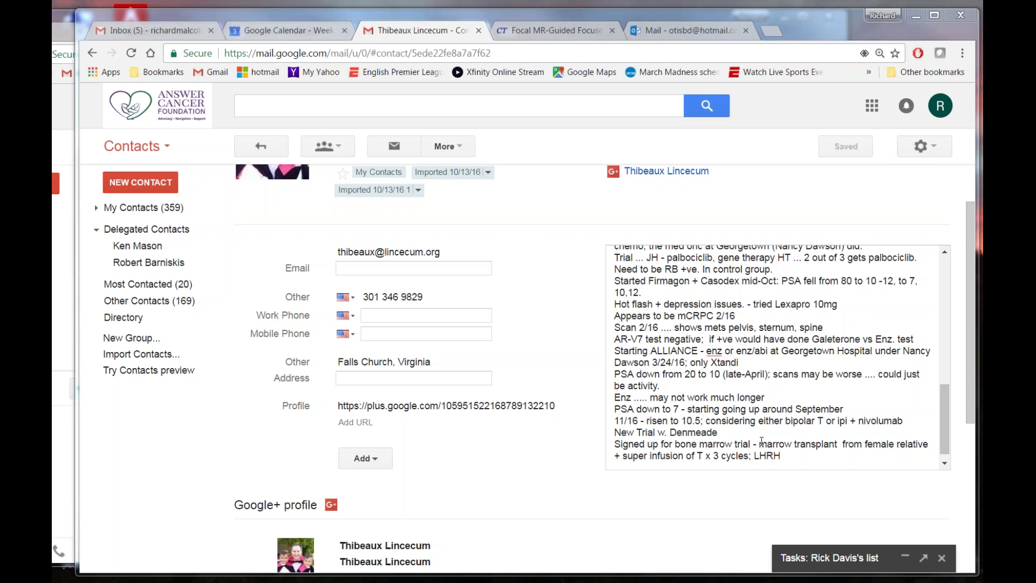
click(758, 444)
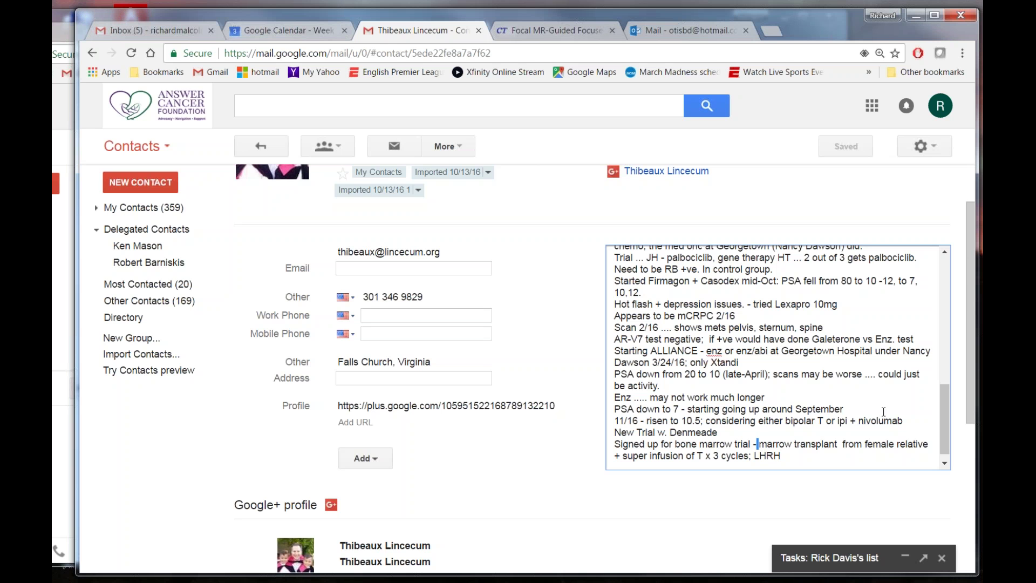
Append '; refresh immune system with chemo and radiation' after 'LHRH' in the notes, fixing the 'sytem' typo.
click(820, 455)
text(; refresh immn)
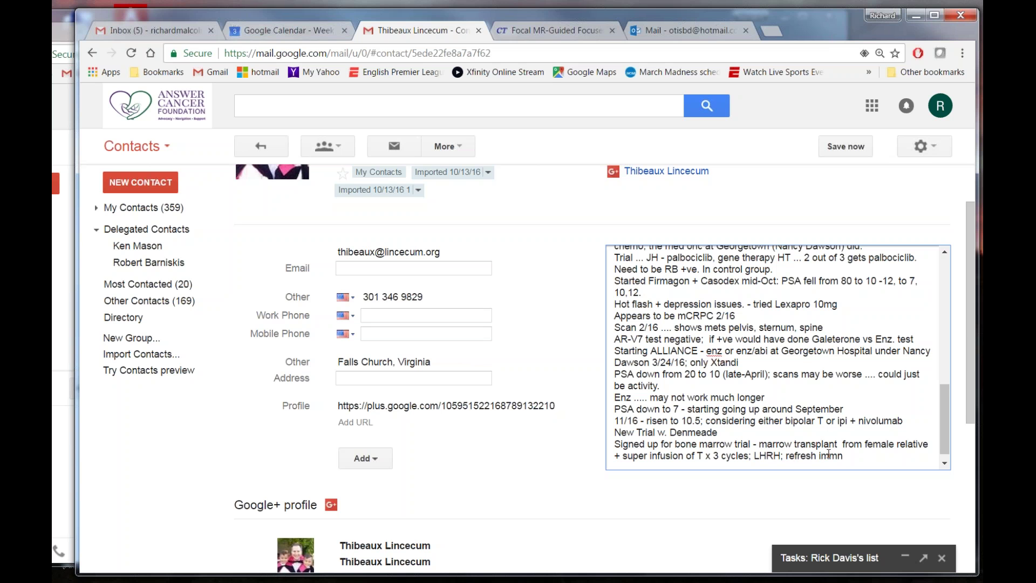
key(BackSpace)
text(une sytem with chemo and)
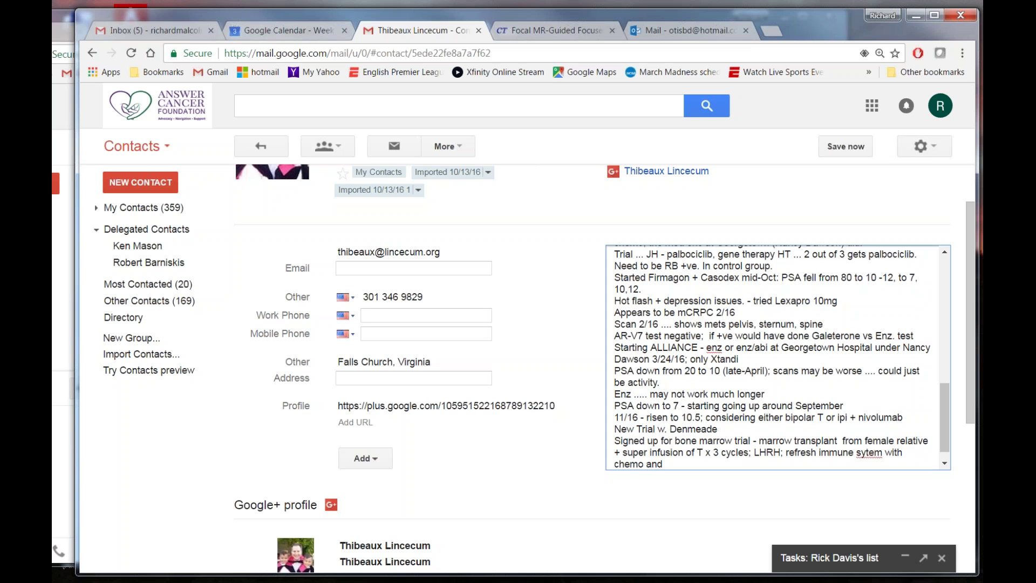
click(866, 455)
text(s)
key(ctrl+End)
text(radiation)
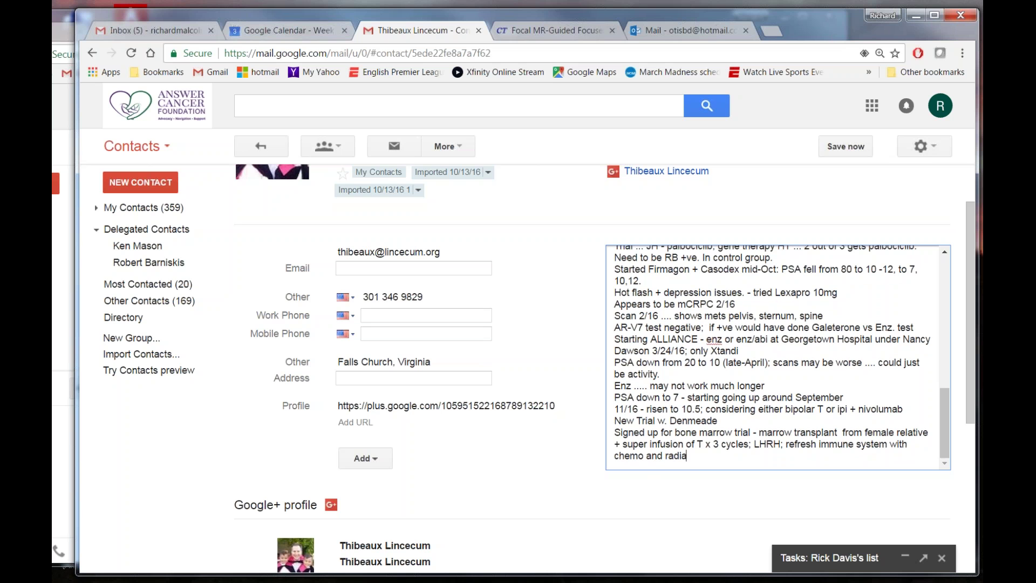